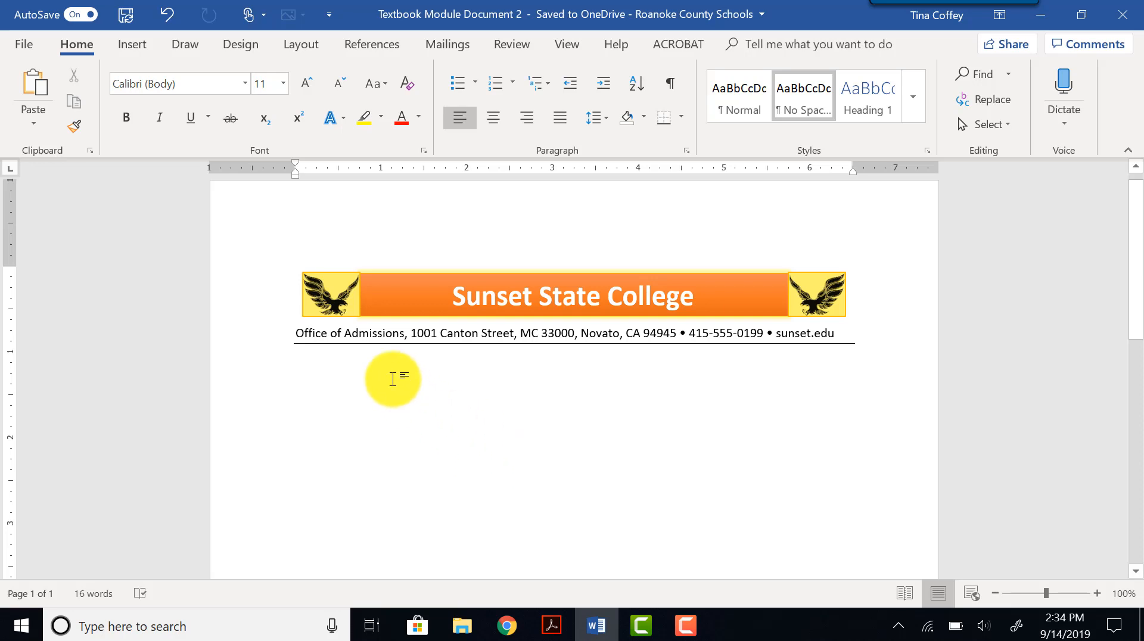
{"action": "left_click", "coordinate": [26, 45]}
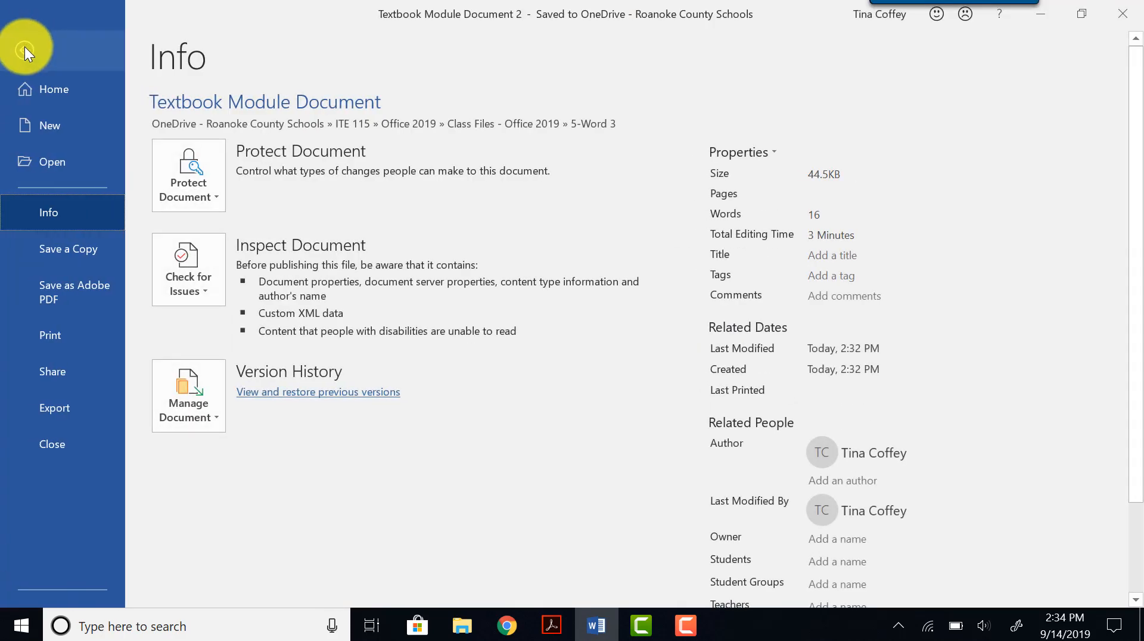
{"action": "left_click", "coordinate": [60, 249]}
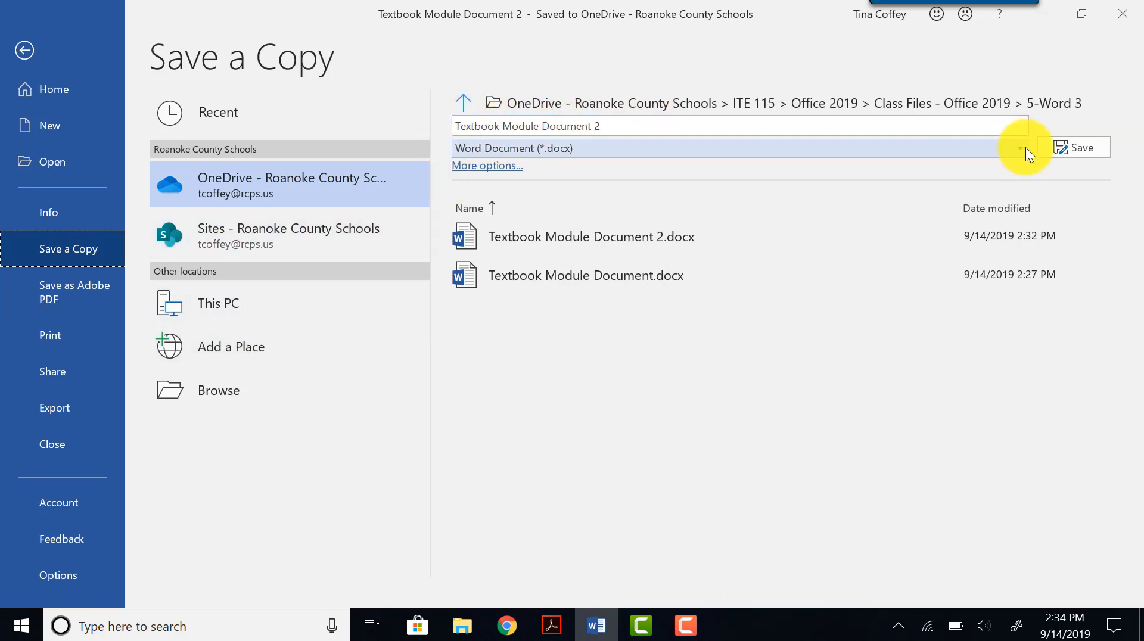
{"action": "left_click", "coordinate": [22, 48]}
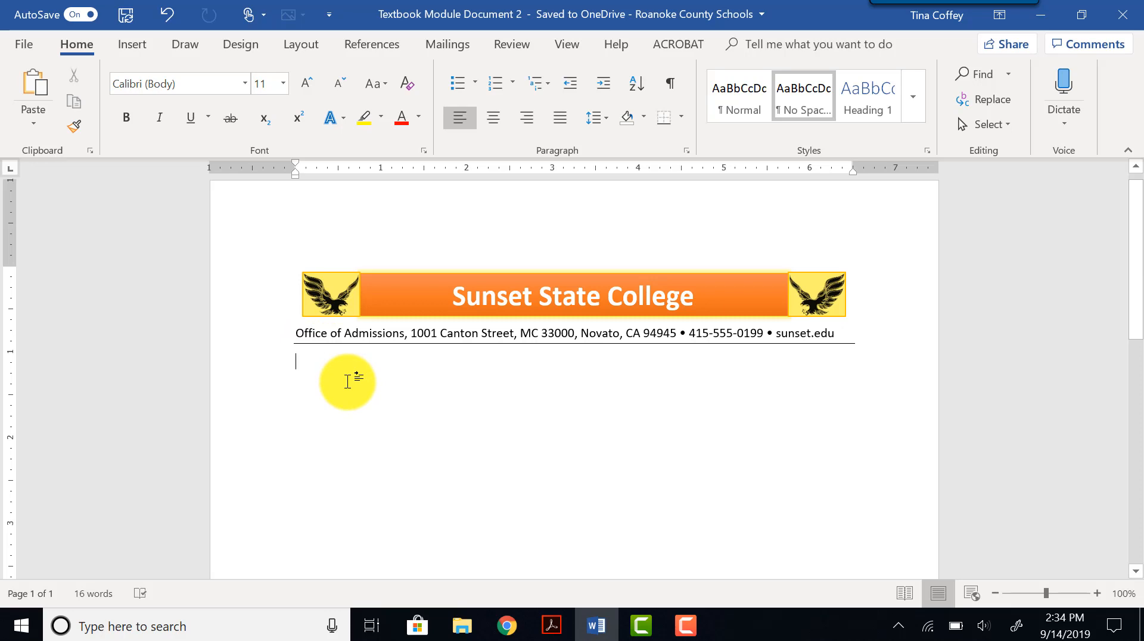
Apply the No Spacing style to the empty paragraph below the letterhead.
{"action": "scroll", "coordinate": [345, 378], "scroll_direction": "down", "scroll_amount": 2}
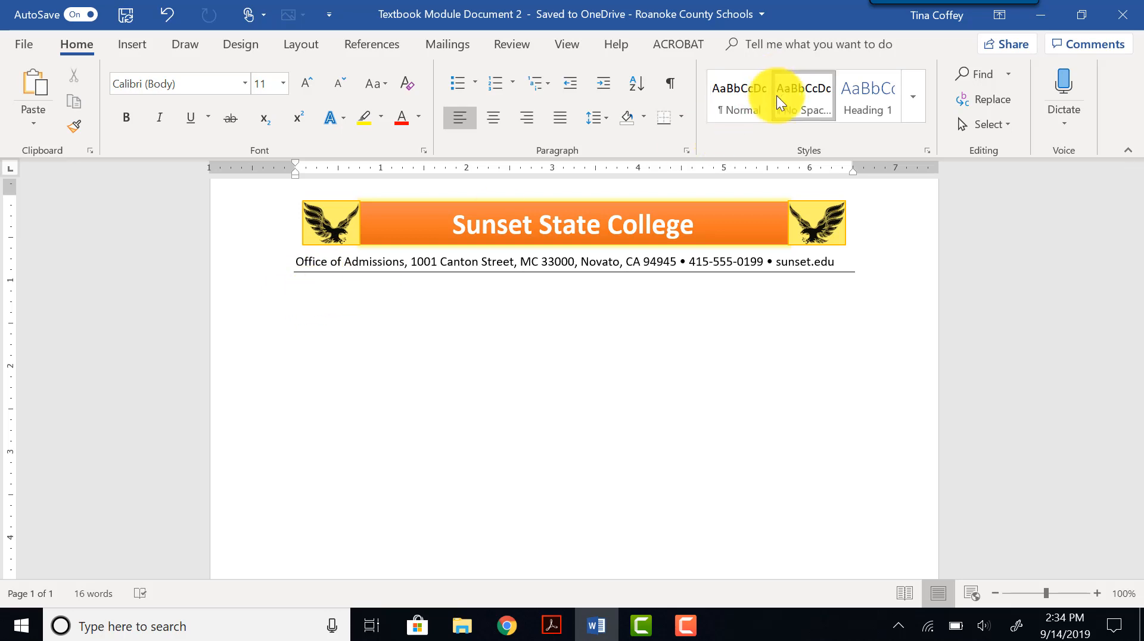
{"action": "left_click", "coordinate": [809, 102]}
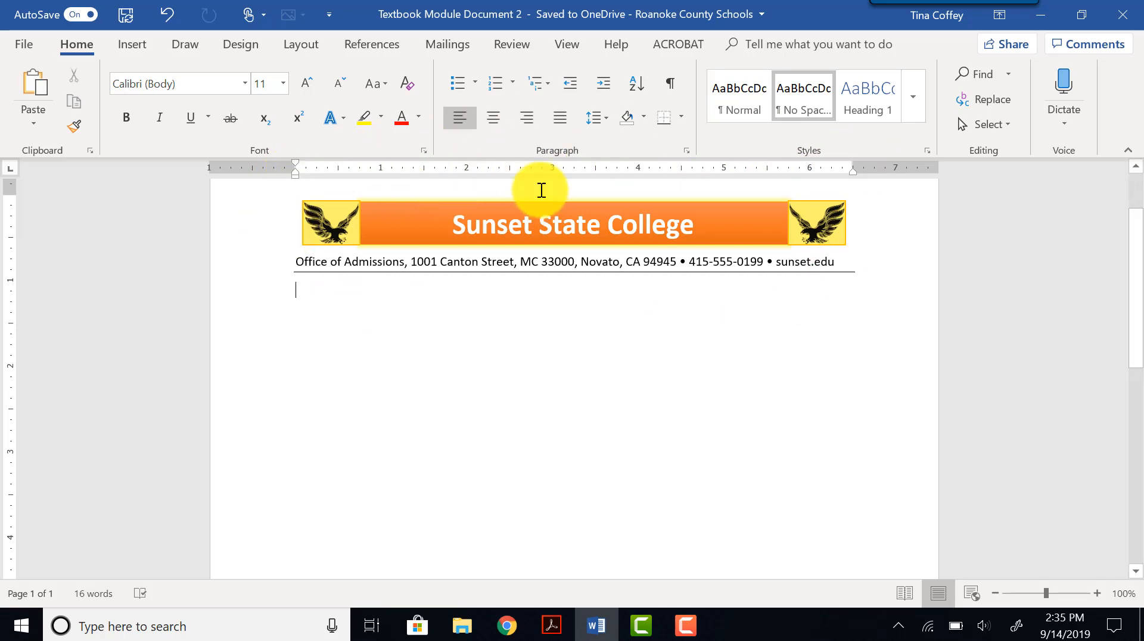
Choose a tab type on the ruler's tab selector and add a tab stop at 3.5 inches on the ruler.
{"action": "left_click", "coordinate": [569, 50]}
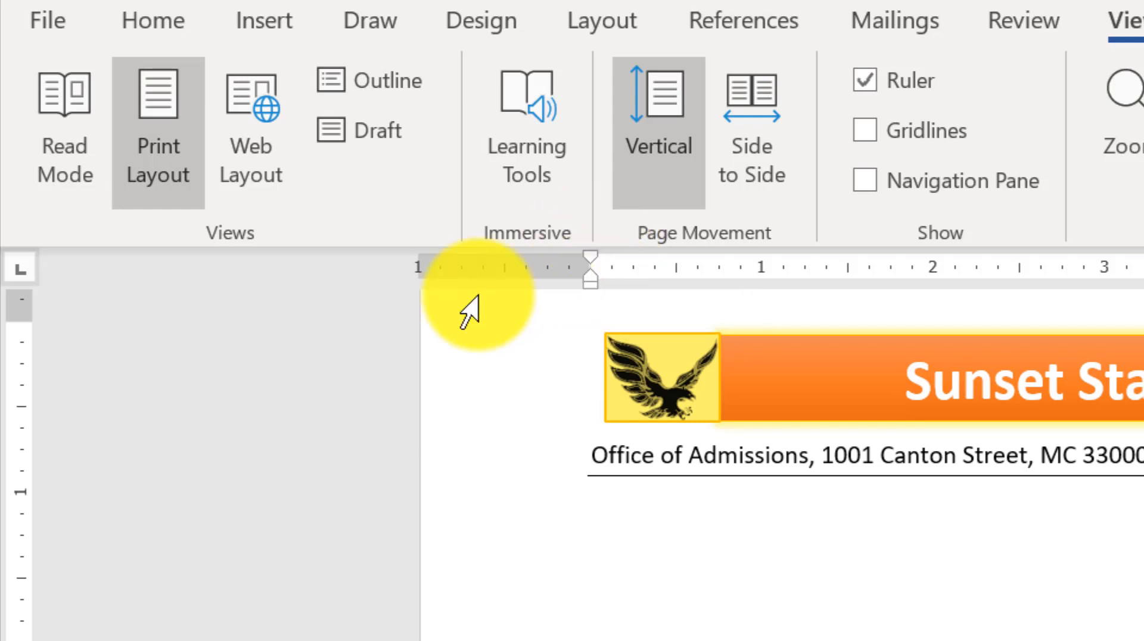
{"action": "left_click", "coordinate": [25, 272]}
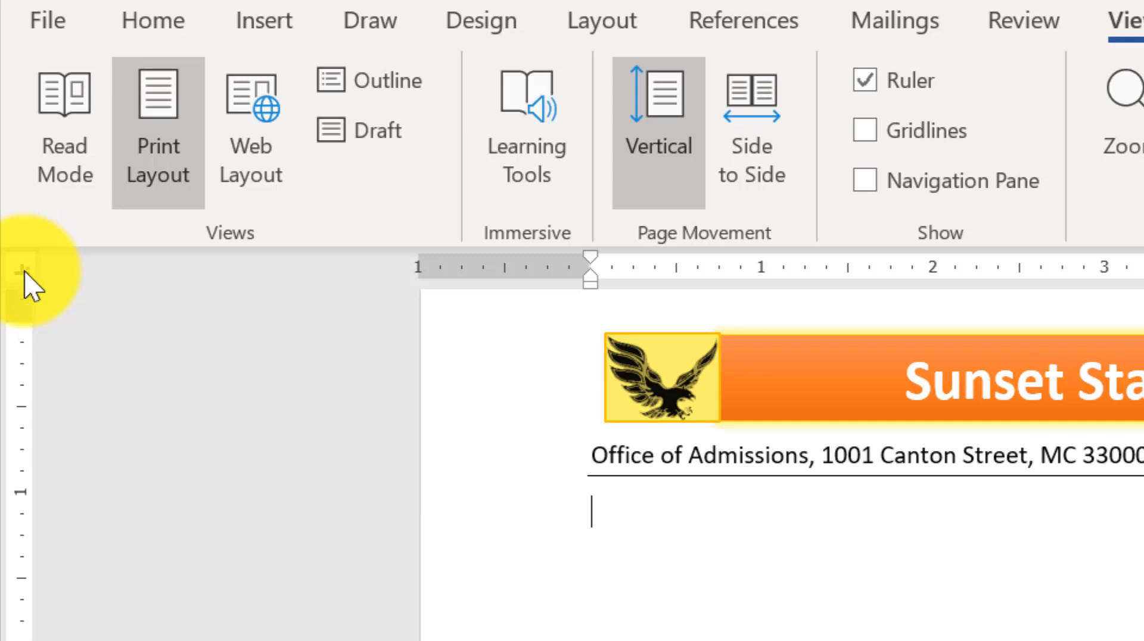
{"action": "left_click", "coordinate": [25, 272]}
{"action": "left_click", "coordinate": [25, 271]}
{"action": "left_click", "coordinate": [25, 272]}
{"action": "left_click", "coordinate": [18, 275]}
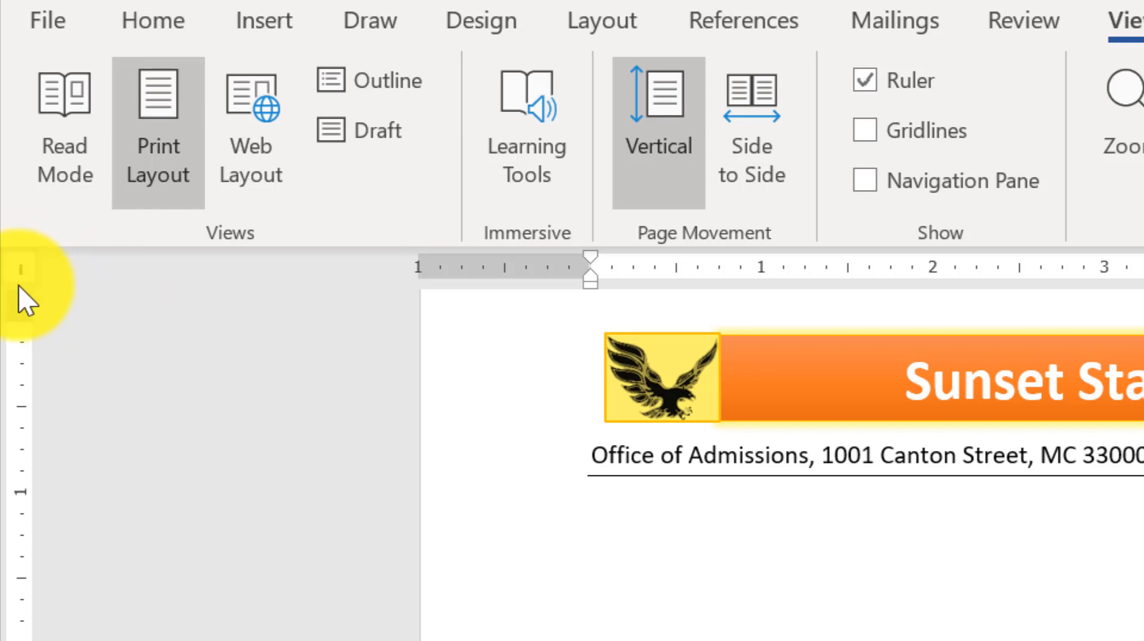
{"action": "left_click", "coordinate": [18, 274]}
{"action": "left_click", "coordinate": [19, 273]}
{"action": "left_click", "coordinate": [19, 273]}
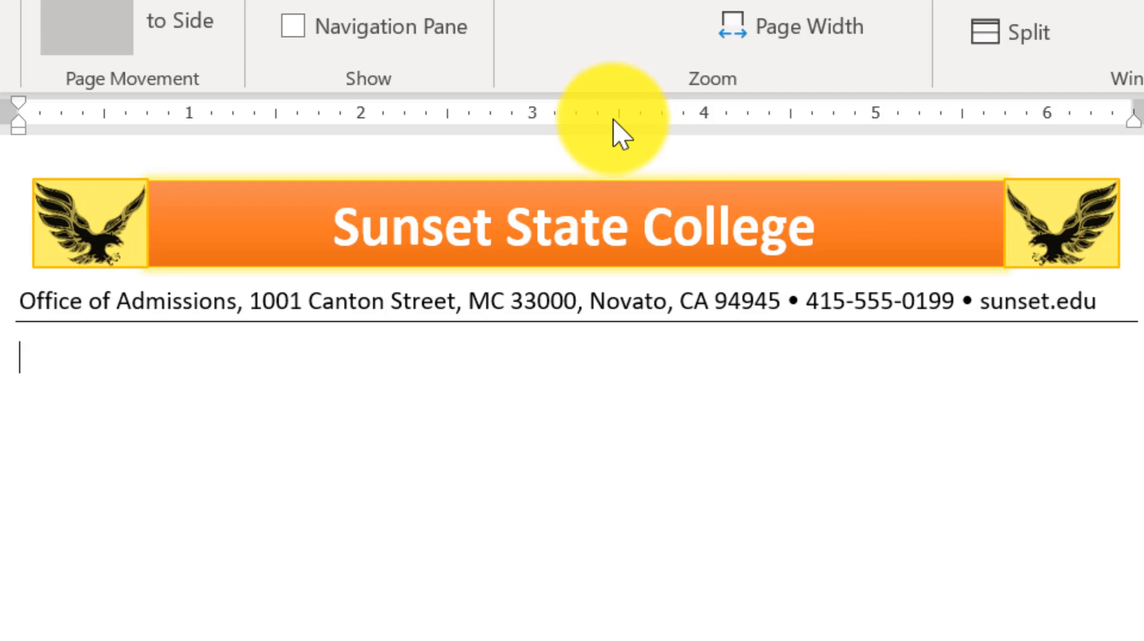
{"action": "left_click", "coordinate": [618, 118]}
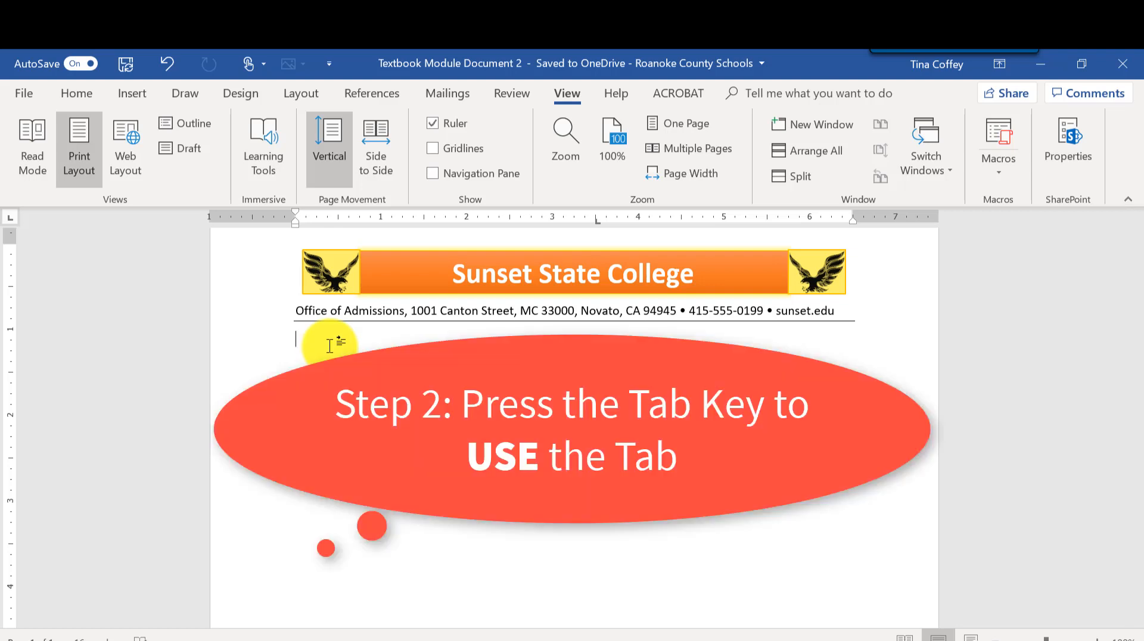
Tab to the new stop and insert the current date in the September 14, 2019 format.
{"action": "key", "text": "Tab"}
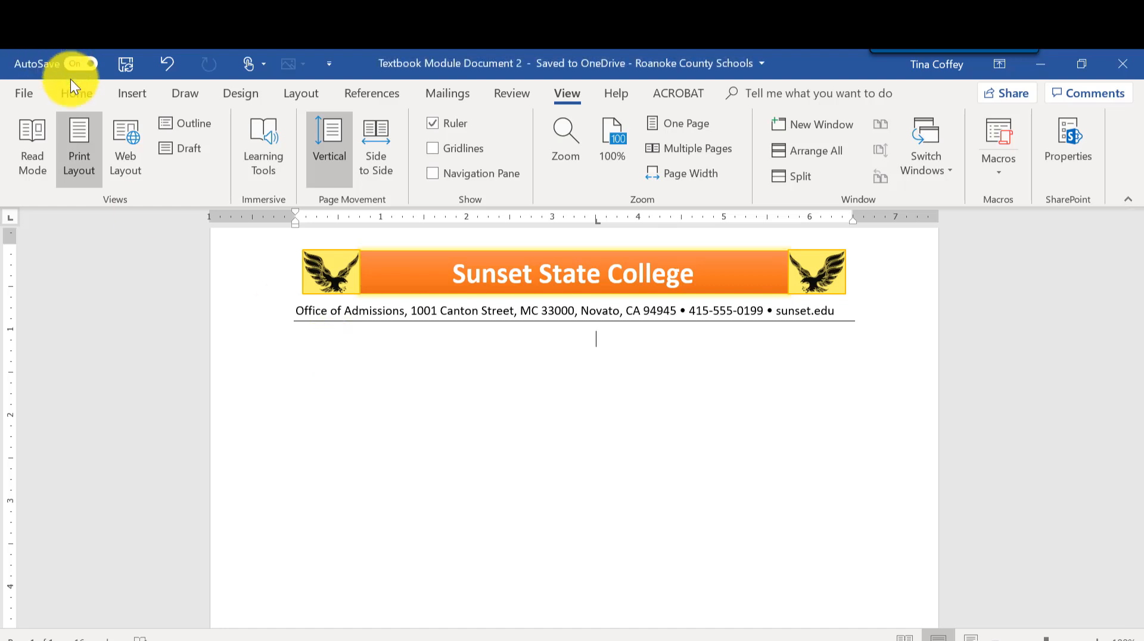
{"action": "left_click", "coordinate": [131, 94]}
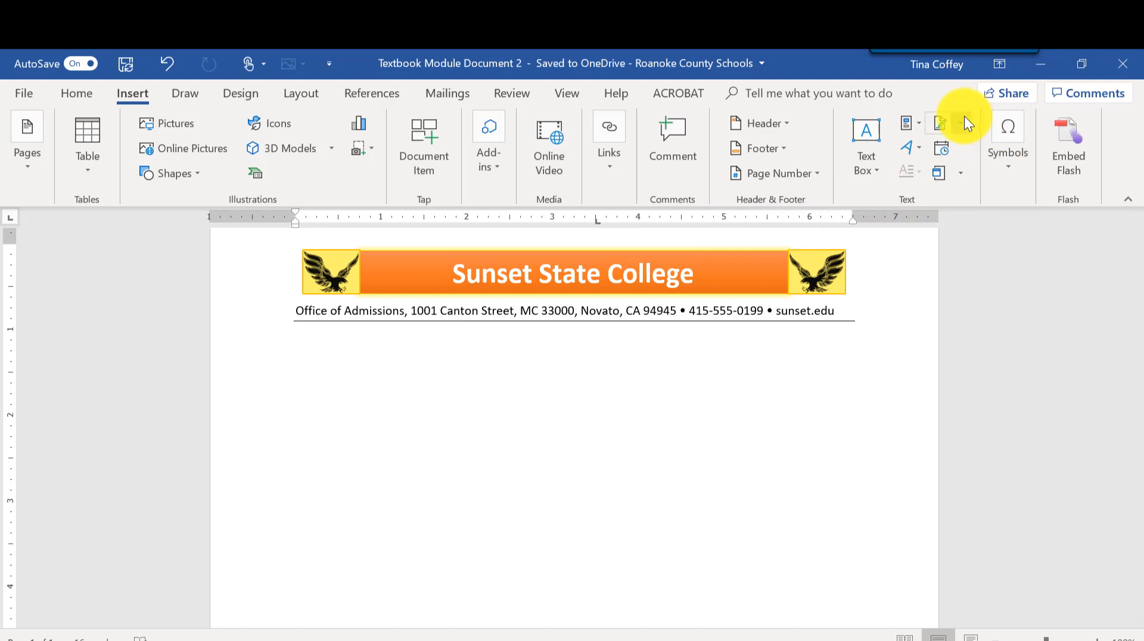
{"action": "left_click", "coordinate": [942, 149]}
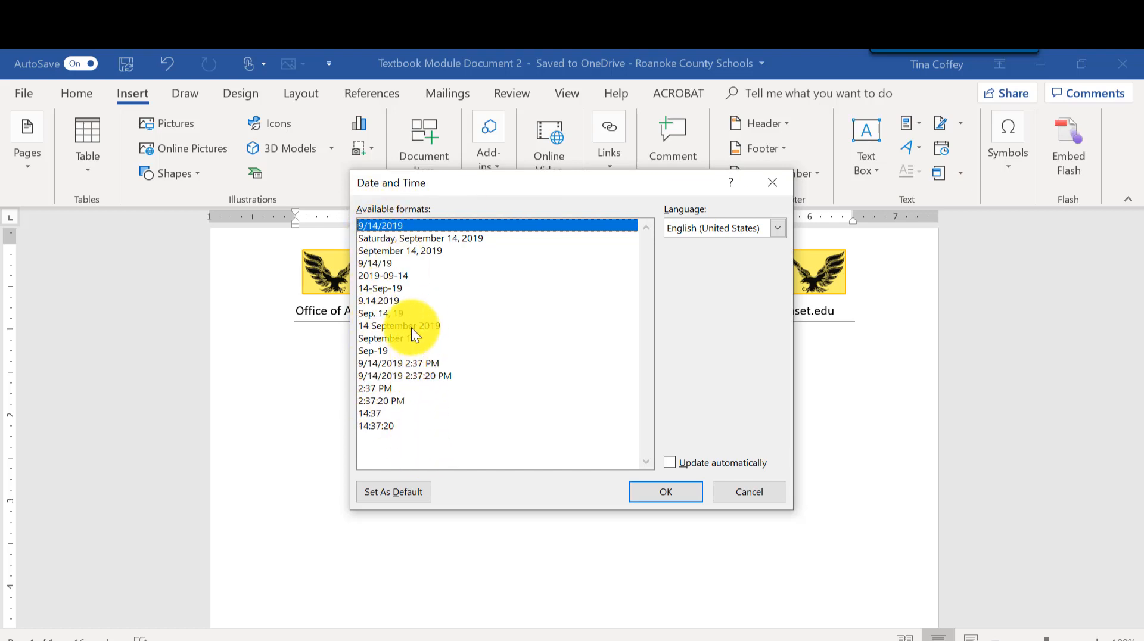
{"action": "left_click", "coordinate": [423, 251]}
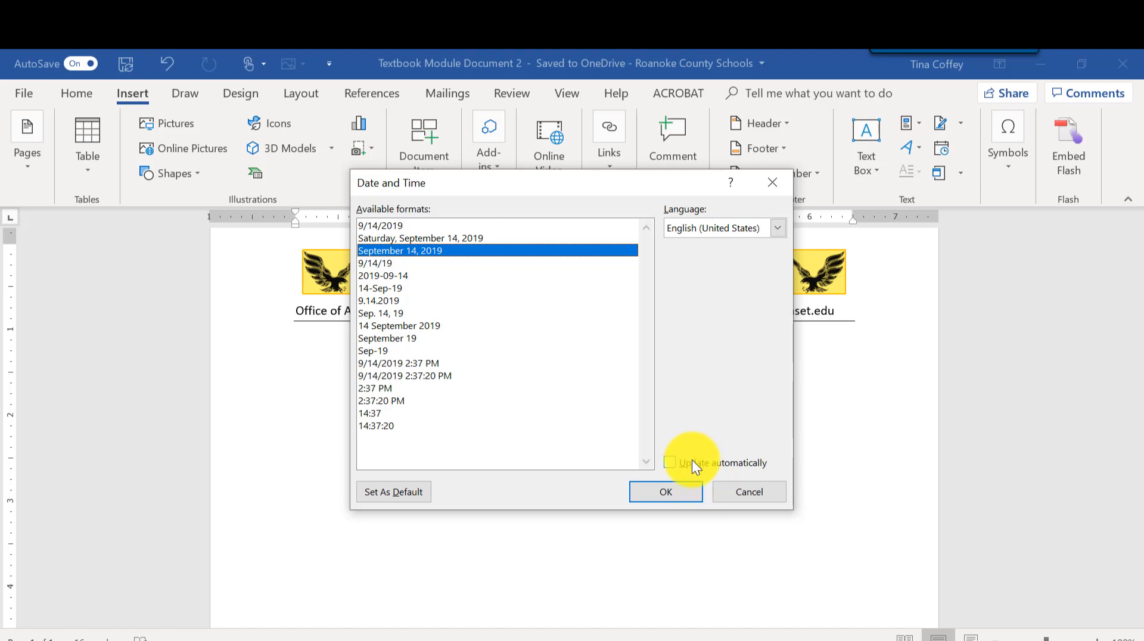
{"action": "left_click", "coordinate": [667, 490]}
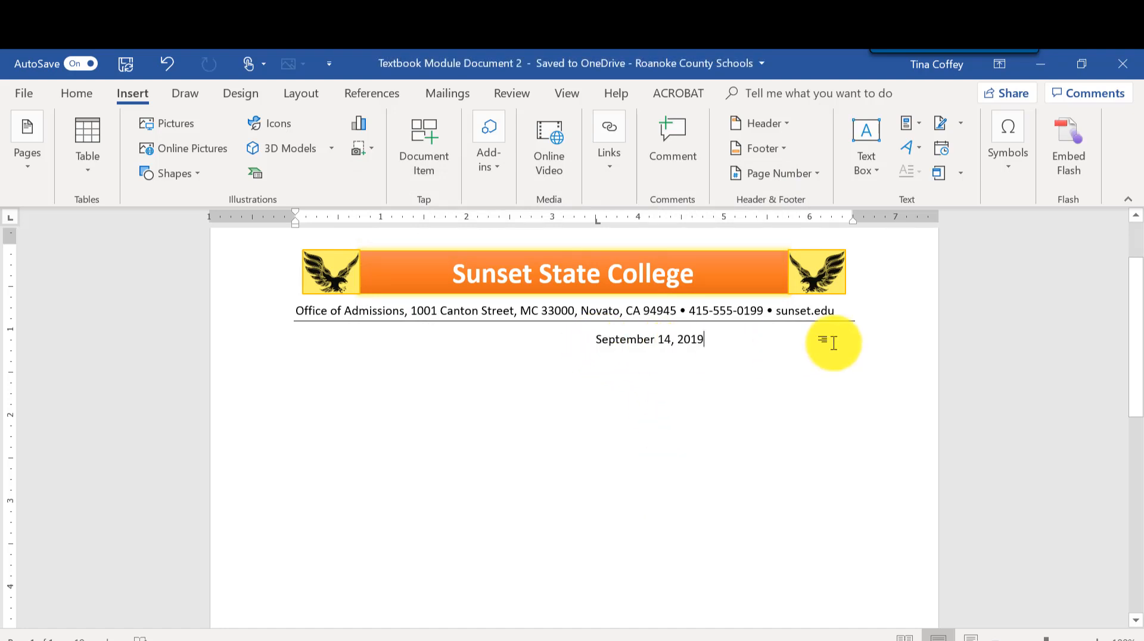
Undo the last action and enter the recipient's name and postal address on three lines below the date.
{"action": "key", "text": "ctrl+z"}
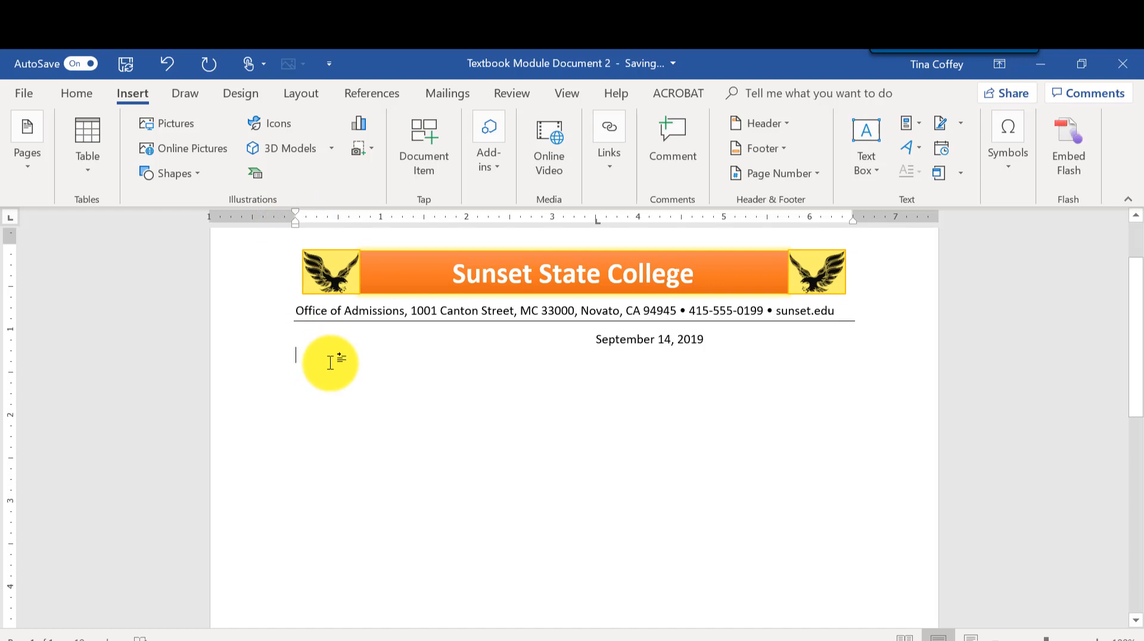
{"action": "type", "text": "Mr. Caleb Thomas"}
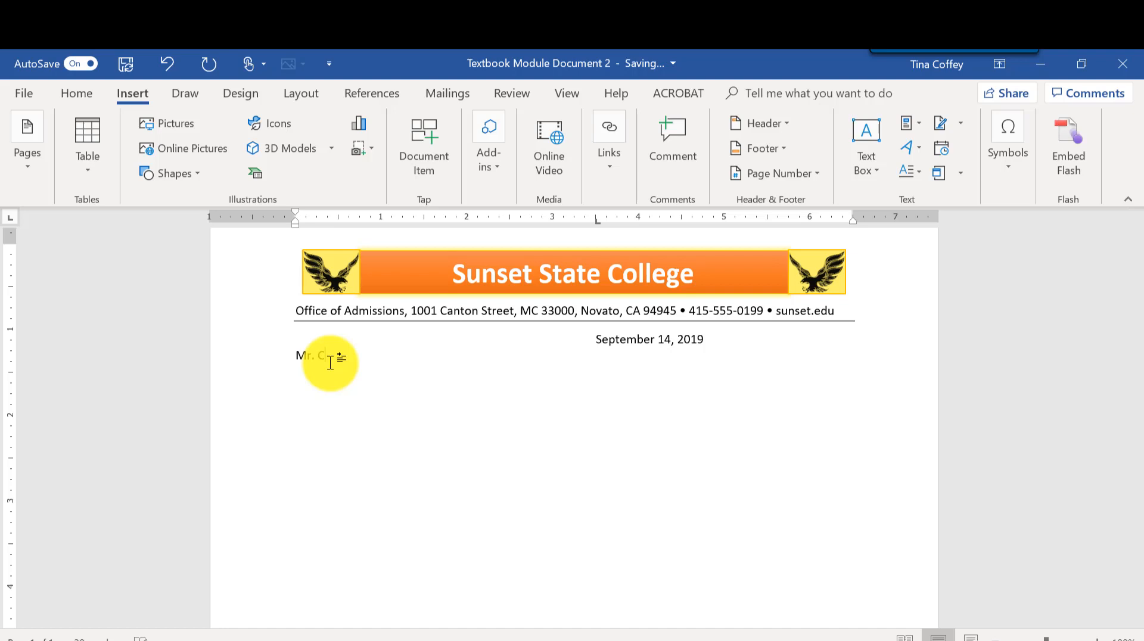
{"action": "key", "text": "Return"}
{"action": "type", "text": "982 Bartlett Street"}
{"action": "key", "text": "Return"}
{"action": "type", "text": "Live Oak, CA 95953"}
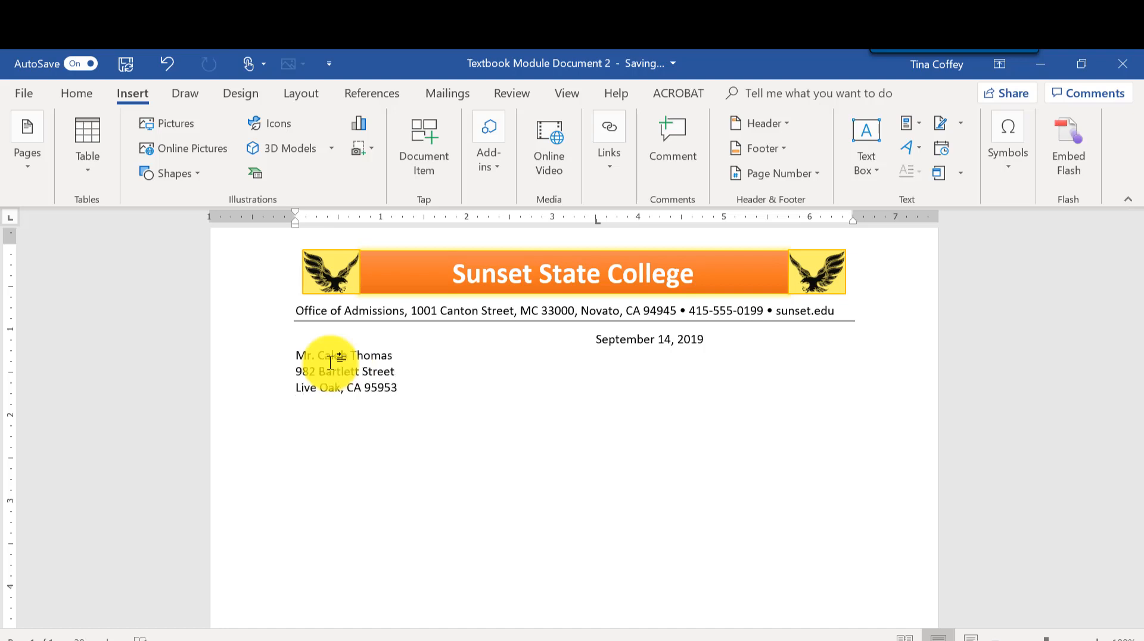
Leave a blank line and type the salutation addressing the recipient by first name.
{"action": "key", "text": "Return"}
{"action": "key", "text": "Return"}
{"action": "type", "text": "Dear Caleb,"}
Type the congratulations paragraph welcoming the student to the School of Liberal Arts and Sciences for fall 2021.
{"action": "key", "text": "Return"}
{"action": "key", "text": "Return"}
{"action": "type", "text": "Congratulations on your admission to the School of Liberal Arts and Sciences at Sunset State"}
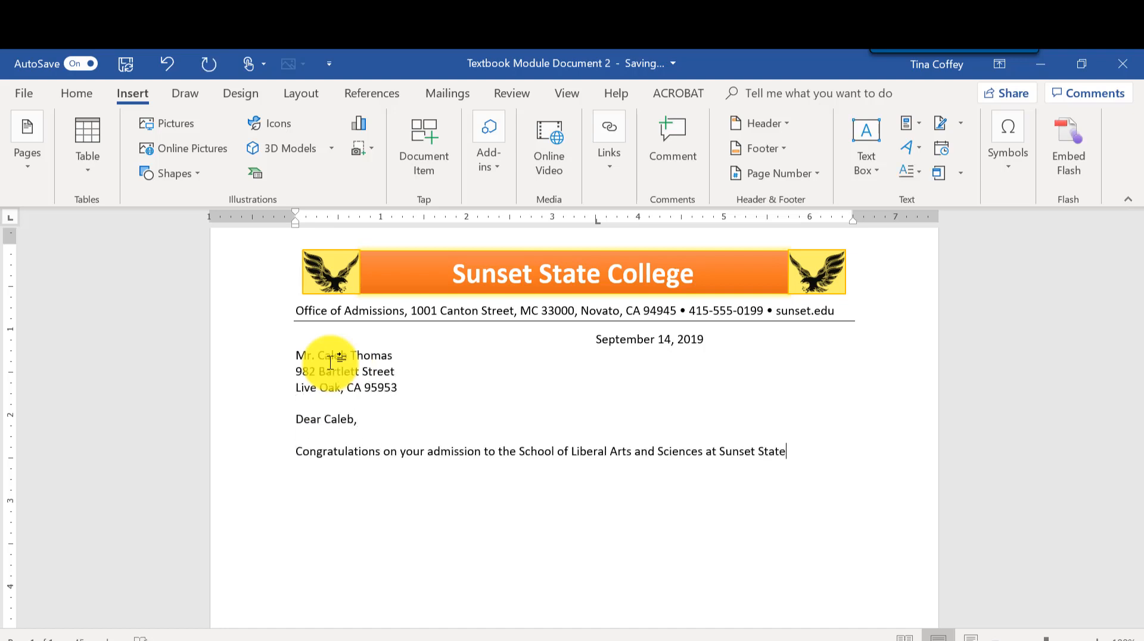
{"action": "type", "text": " for the fall semester of 2021! On behalf of our students, faculty, and staff, I welcome you to our academic communi"}
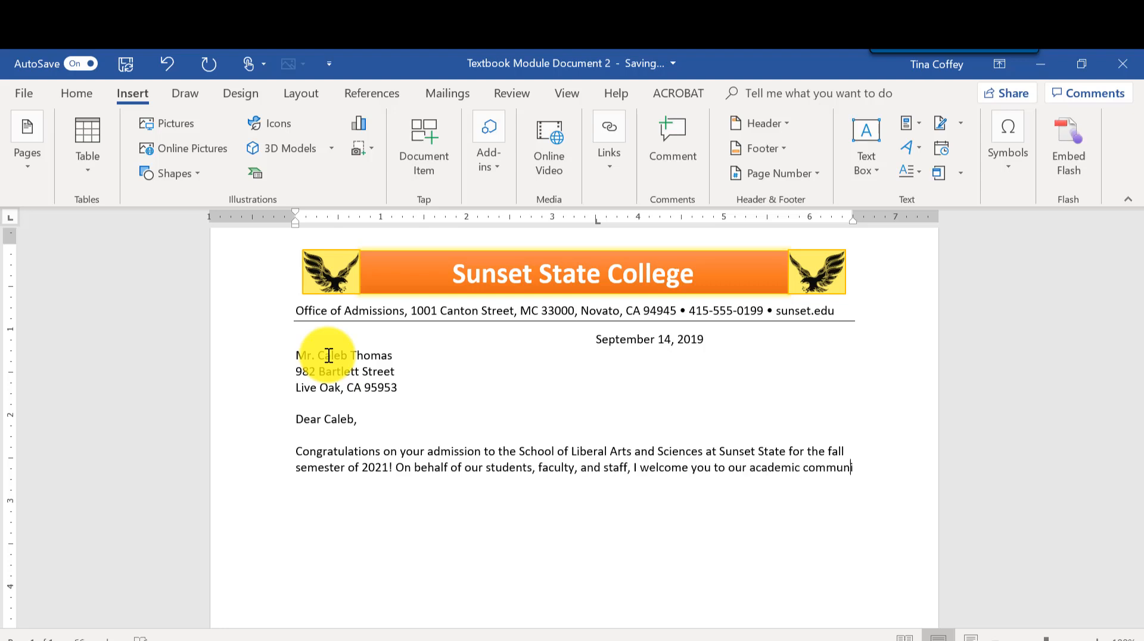
{"action": "type", "text": "ty. Our desision to admit you to our college is an acknowledgement of your potential and ou"}
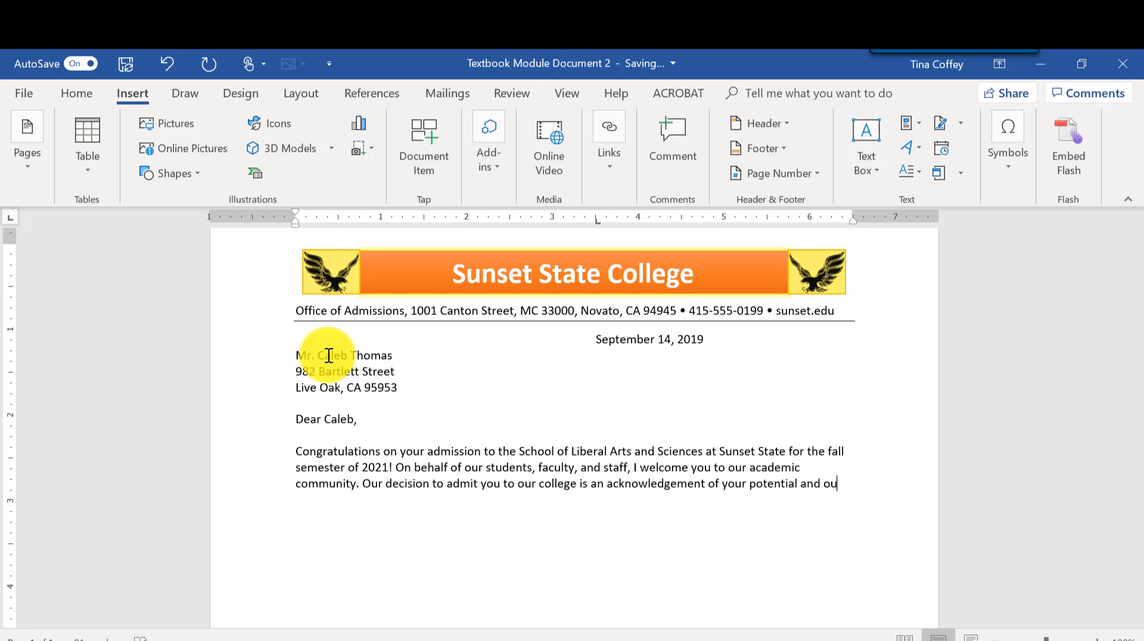
{"action": "type", "text": "r confidence in you as a valuable addition to our student budy."}
Add the line "We would like to inform you of important upcoming dates:" followed by a blank line.
{"action": "key", "text": "Return"}
{"action": "key", "text": "Return"}
{"action": "type", "text": "We would like to inform you of important upcoming dates:"}
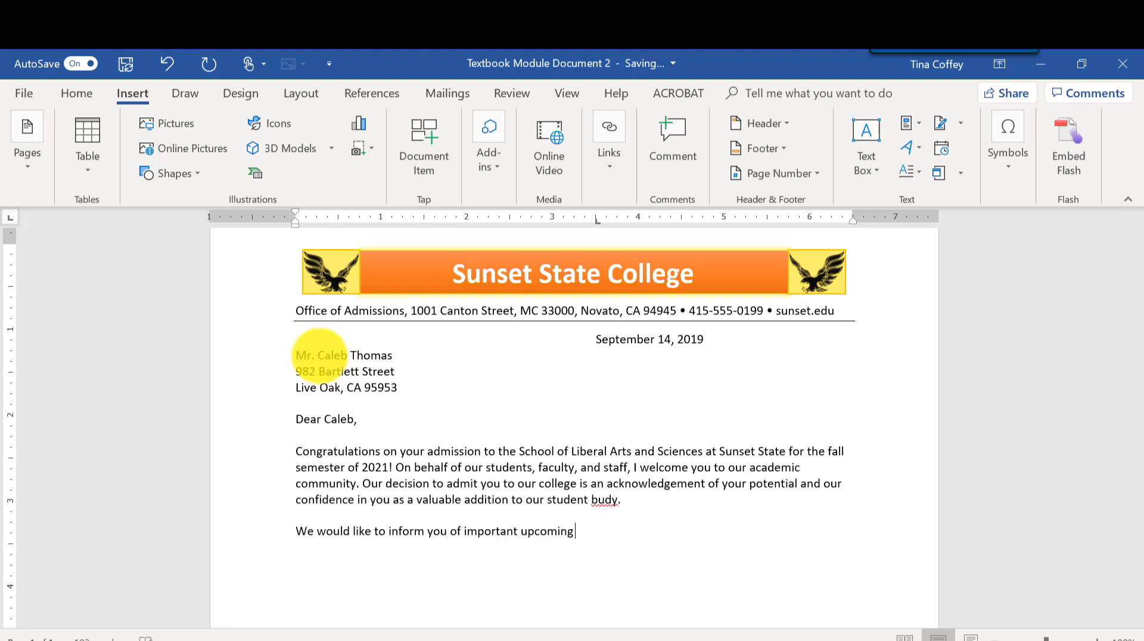
{"action": "key", "text": "Return"}
{"action": "key", "text": "Return"}
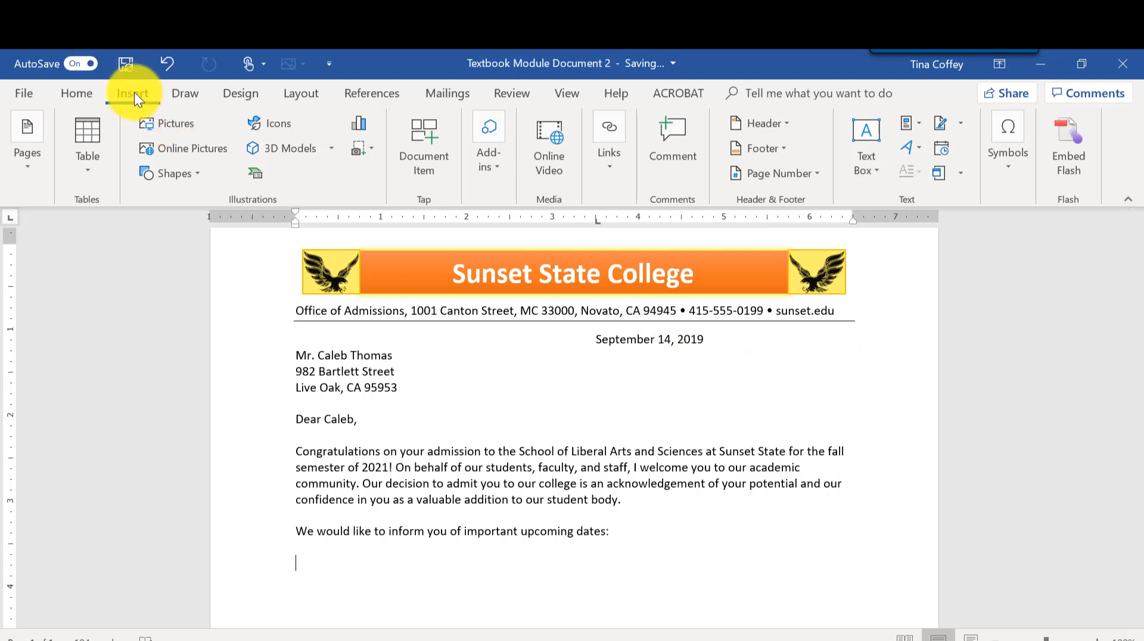
Insert a table with three columns and one row.
{"action": "left_click", "coordinate": [101, 172]}
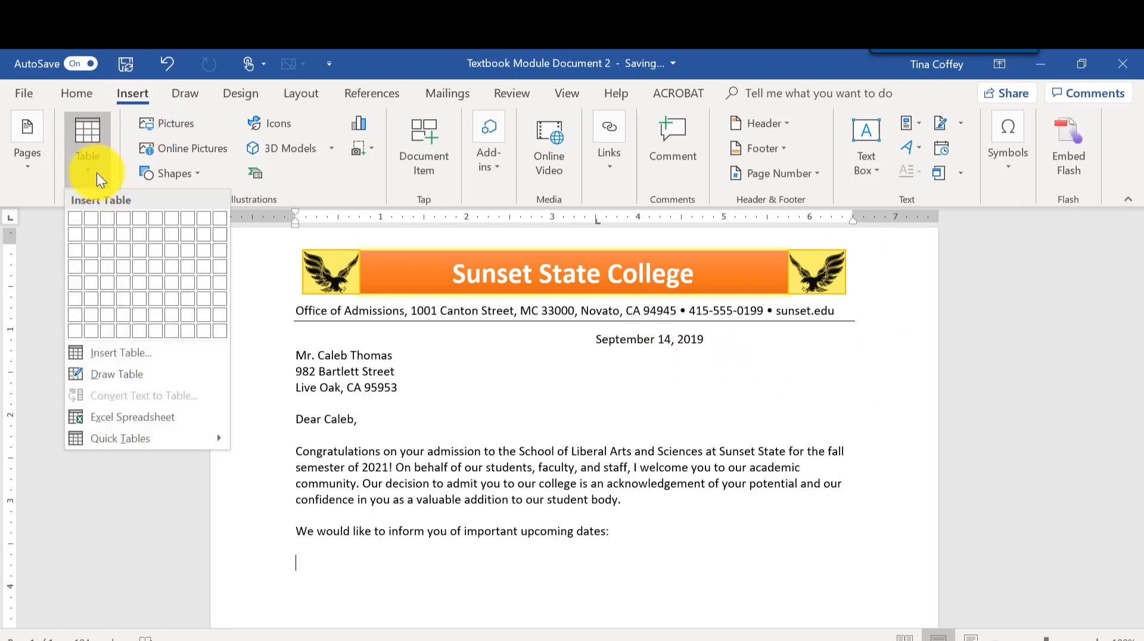
{"action": "left_click", "coordinate": [98, 176]}
{"action": "left_click", "coordinate": [96, 173]}
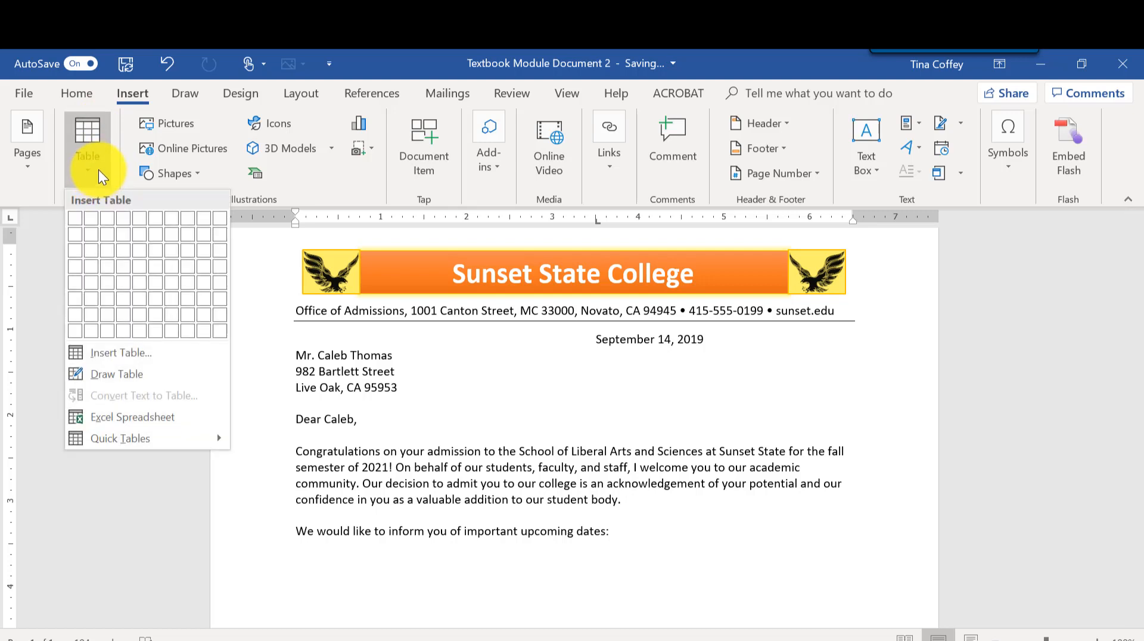
{"action": "left_click", "coordinate": [108, 219]}
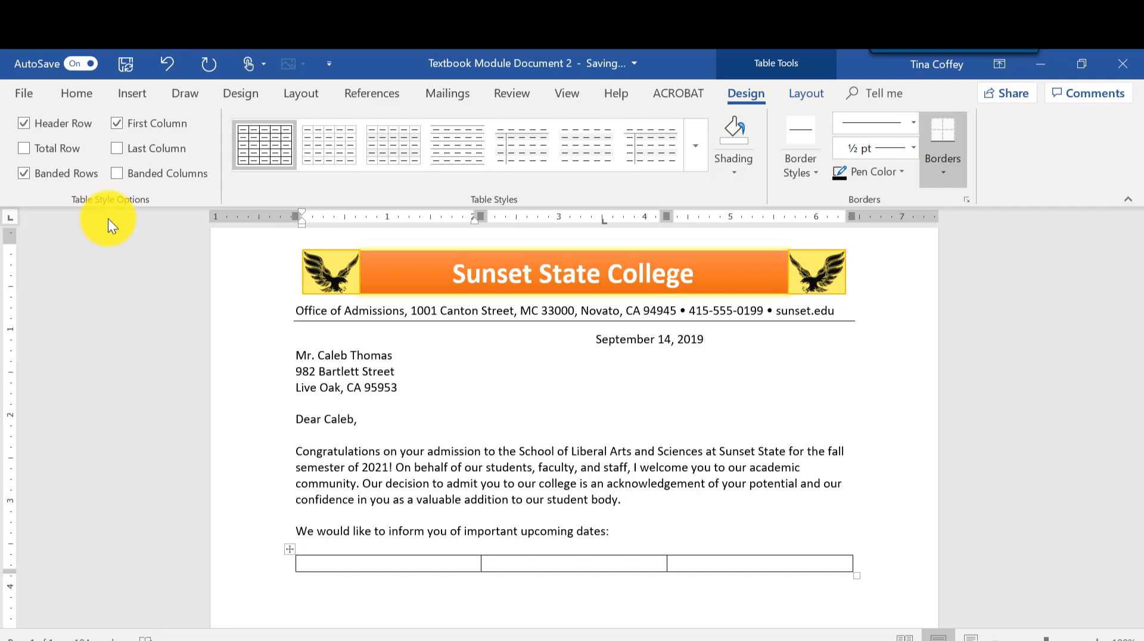
Fill the header row with Date, Event and Notes and add a new row.
{"action": "type", "text": "Date"}
{"action": "key", "text": "Tab"}
{"action": "type", "text": "Even"}
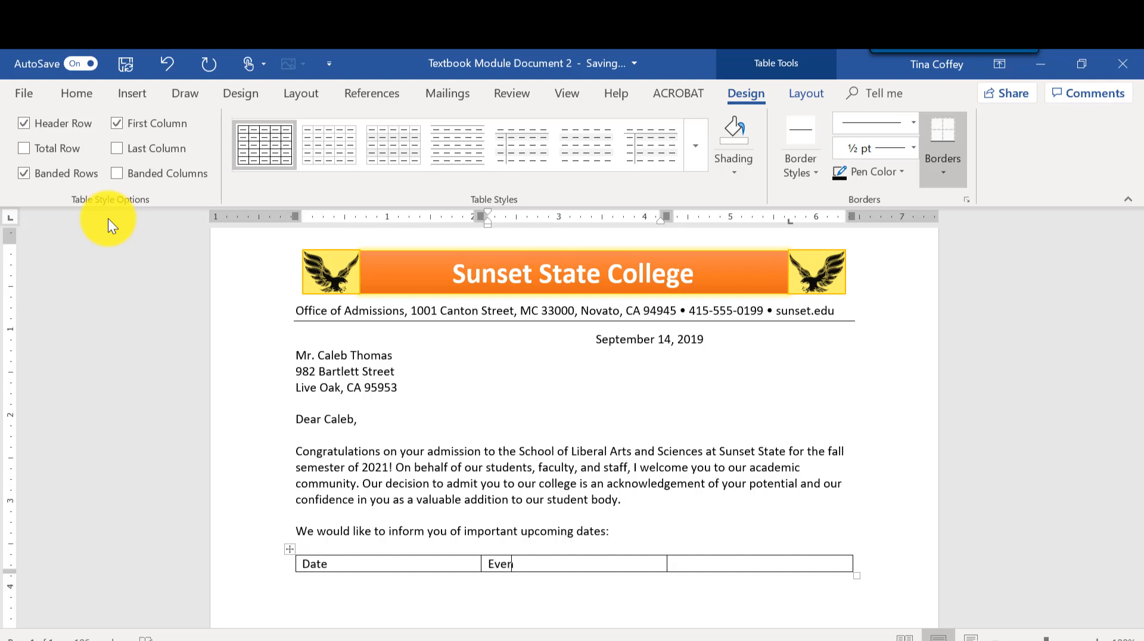
{"action": "type", "text": "t"}
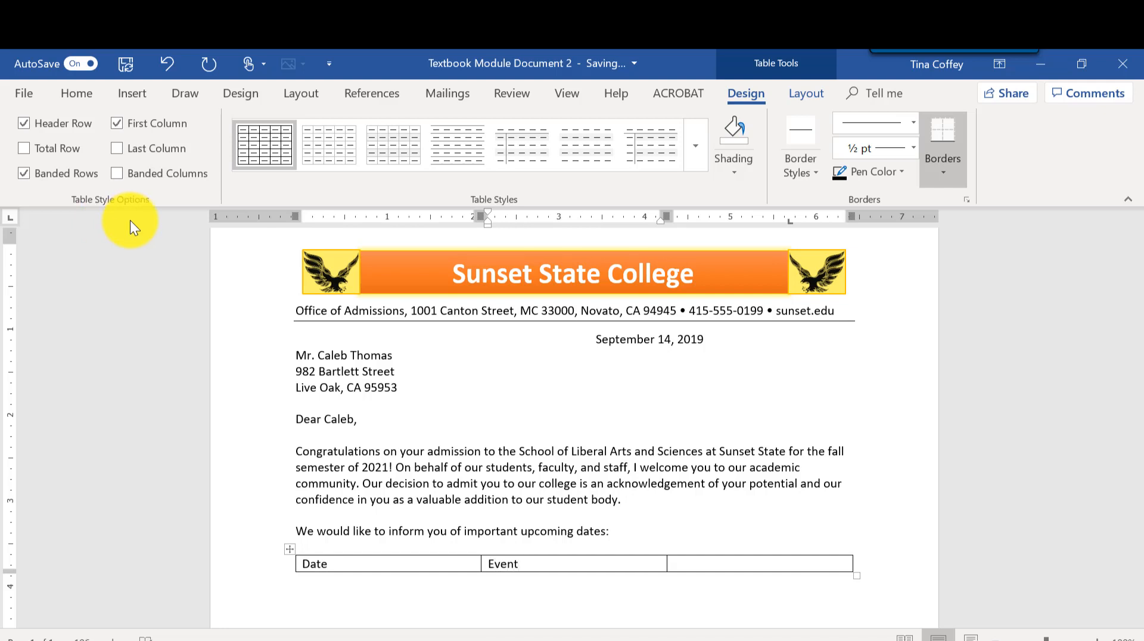
{"action": "key", "text": "Tab"}
{"action": "type", "text": "Notest"}
{"action": "key", "text": "BackSpace"}
{"action": "key", "text": "BackSpace"}
{"action": "type", "text": "s"}
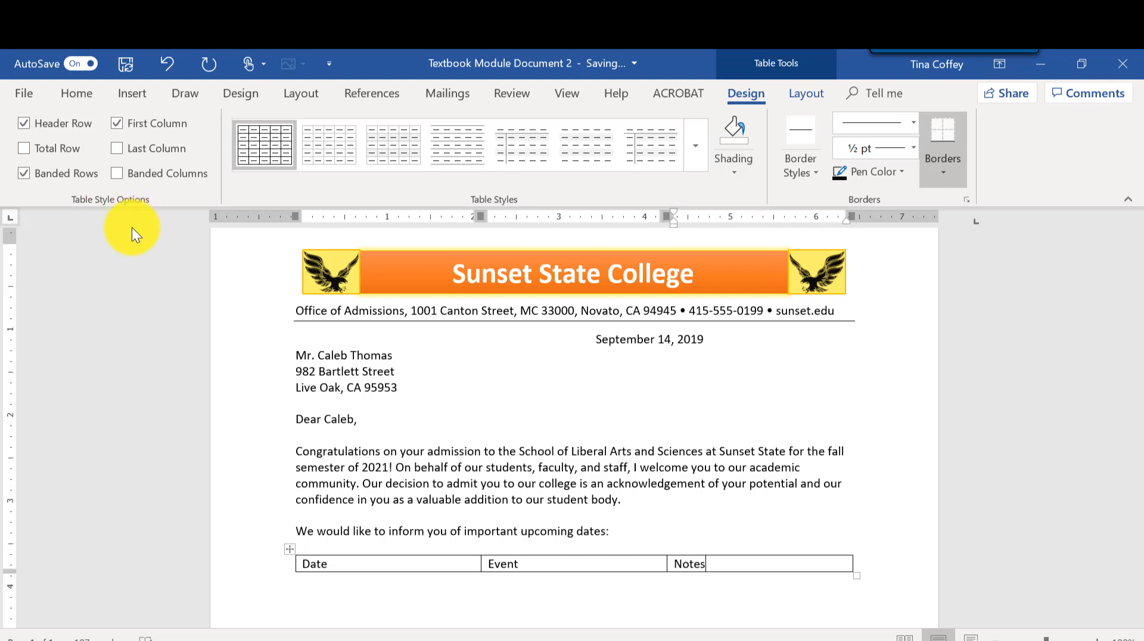
{"action": "key", "text": "Tab"}
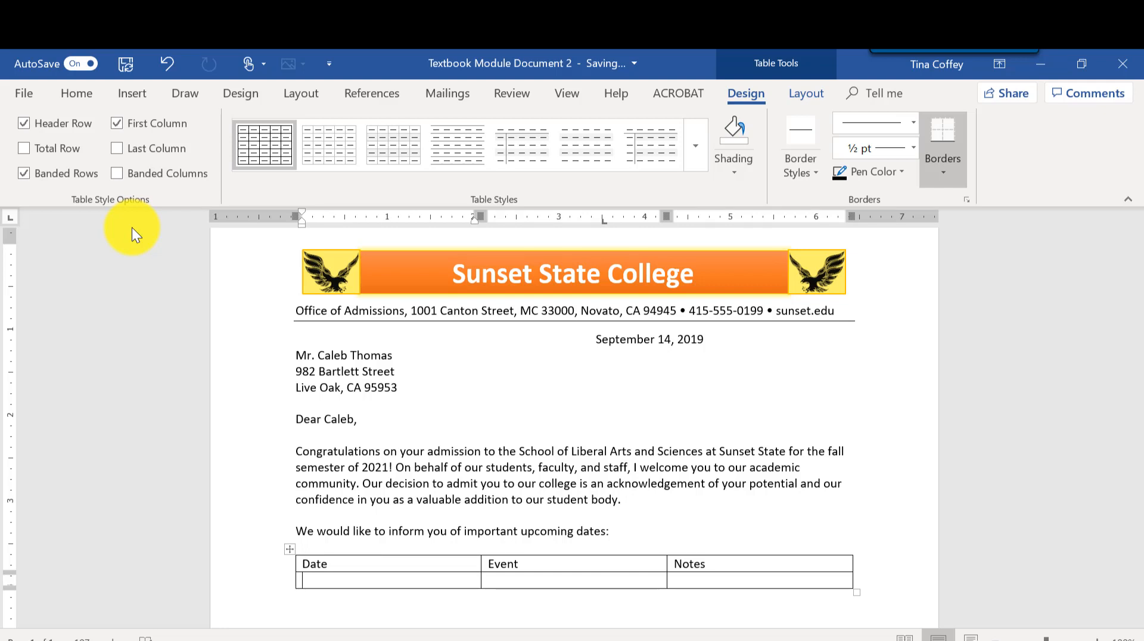
Enter "July 12 - 16 and July 19-23", "Orientation and registration" and "See brief schedule on next pages" in the second row.
{"action": "type", "text": "July 12 - 16 and July 19-23"}
{"action": "key", "text": "Tab"}
{"action": "type", "text": "Orientation and registration"}
{"action": "key", "text": "Tab"}
{"action": "type", "text": "See brief schedule on next pages"}
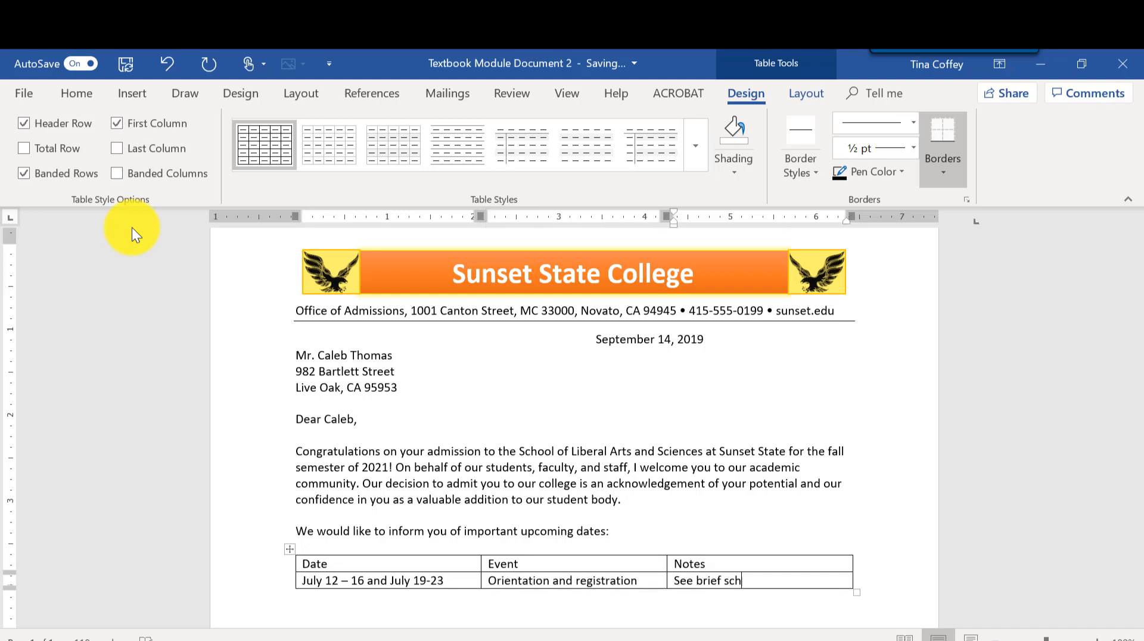
Add a row with "August 16-17", "Move in days" and "Assigned by Housing Services".
{"action": "key", "text": "Tab"}
{"action": "type", "text": "August 16-17"}
{"action": "key", "text": "Tab"}
{"action": "type", "text": "Move in days"}
{"action": "key", "text": "Tab"}
{"action": "type", "text": "Assigned by Housing Services"}
Add a row with "August 23", "Fall term begins" and "First day of classes".
{"action": "key", "text": "Tab"}
{"action": "type", "text": "August 23"}
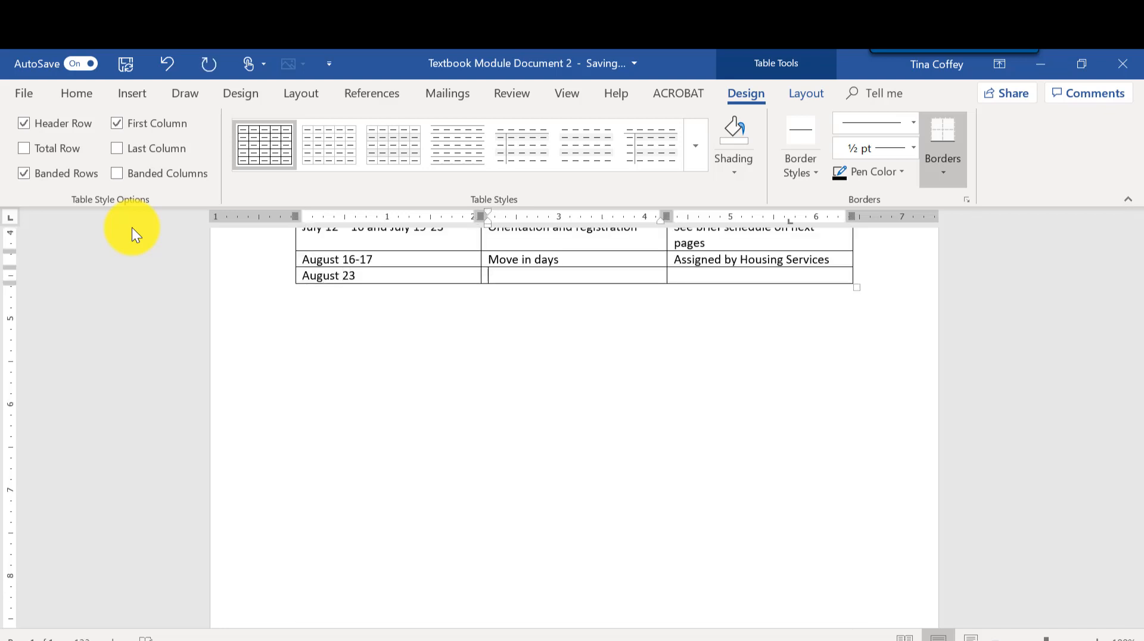
{"action": "key", "text": "Tab"}
{"action": "type", "text": "Fall term begins"}
{"action": "key", "text": "Tab"}
{"action": "type", "text": "First day of classes"}
Select the entire dates table.
{"action": "scroll", "coordinate": [133, 269], "scroll_direction": "up", "scroll_amount": 3}
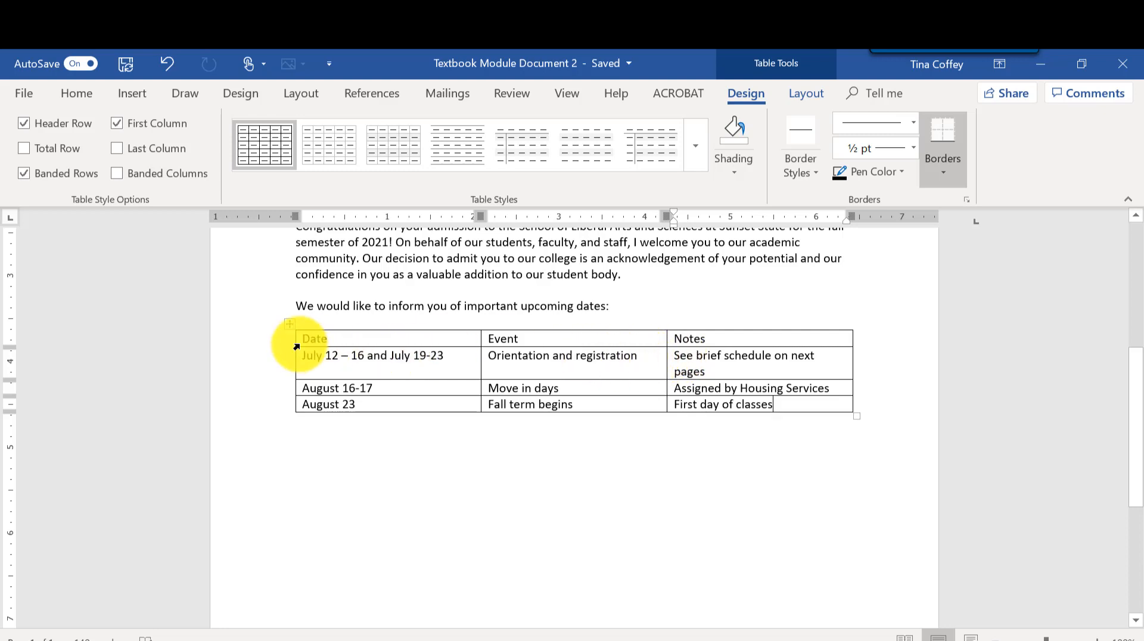
{"action": "left_click", "coordinate": [294, 327]}
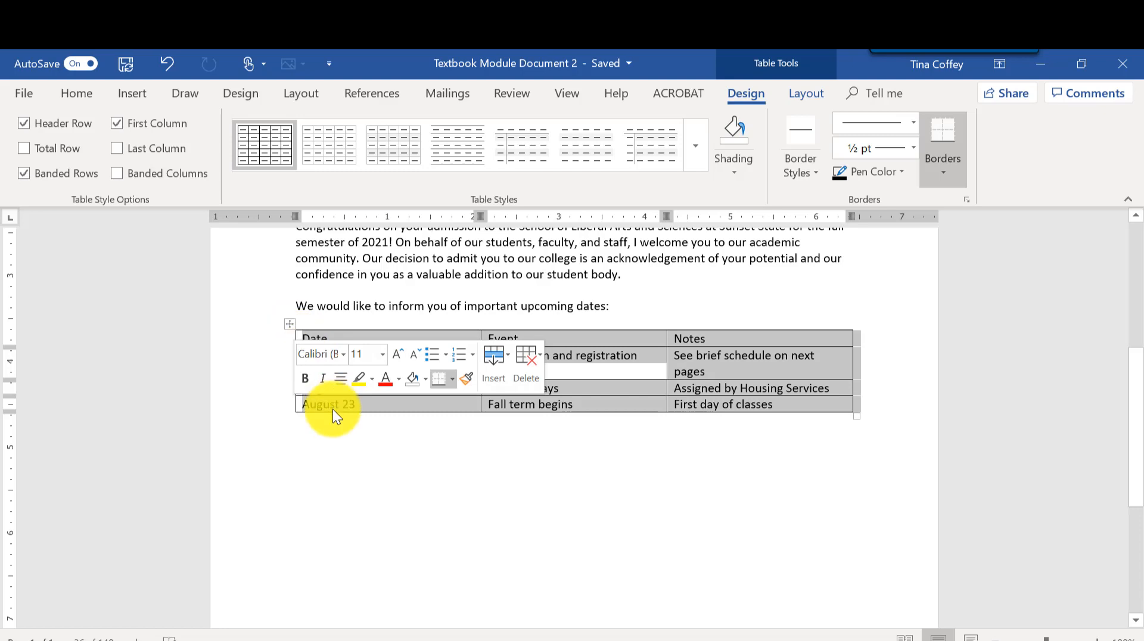
{"action": "left_click", "coordinate": [421, 357]}
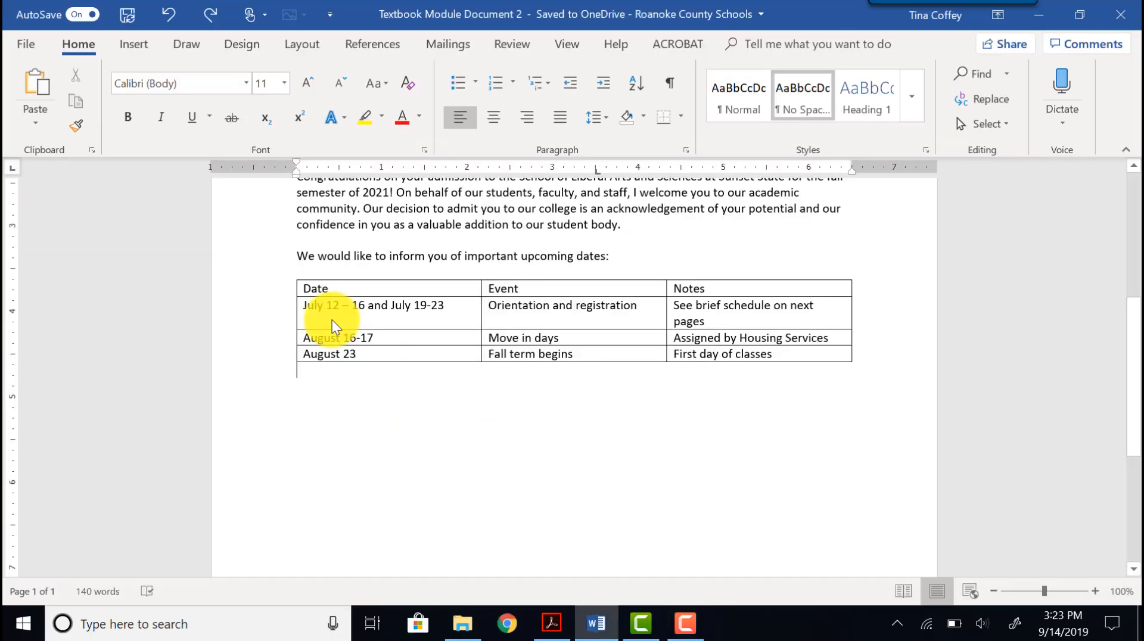
{"action": "double_click", "coordinate": [331, 355]}
{"action": "left_click", "coordinate": [386, 307]}
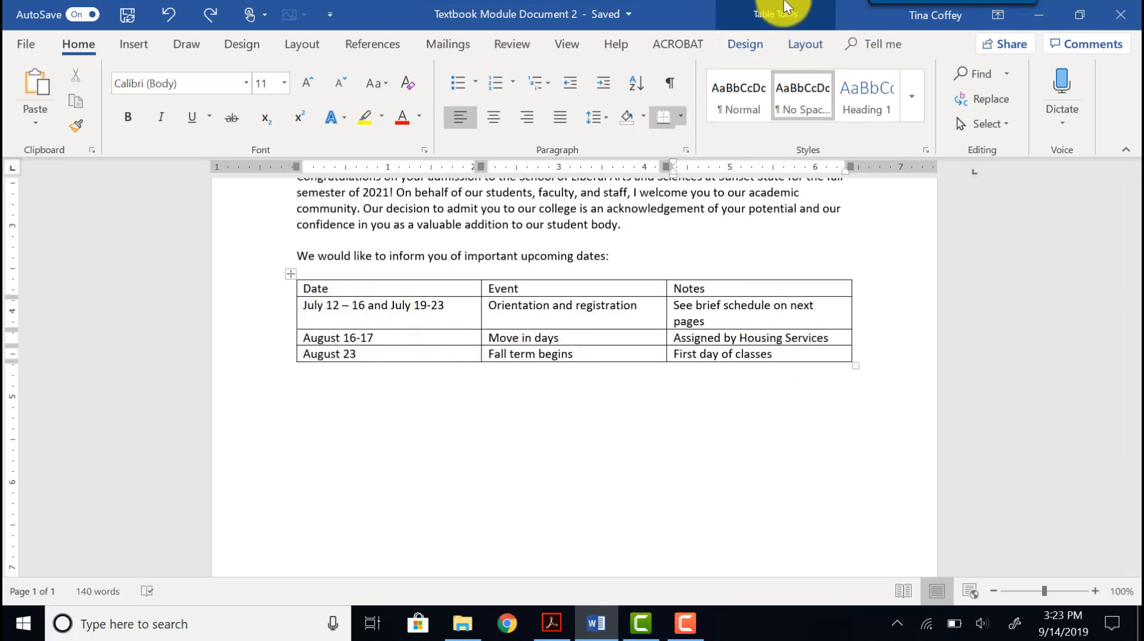
{"action": "left_click", "coordinate": [775, 21]}
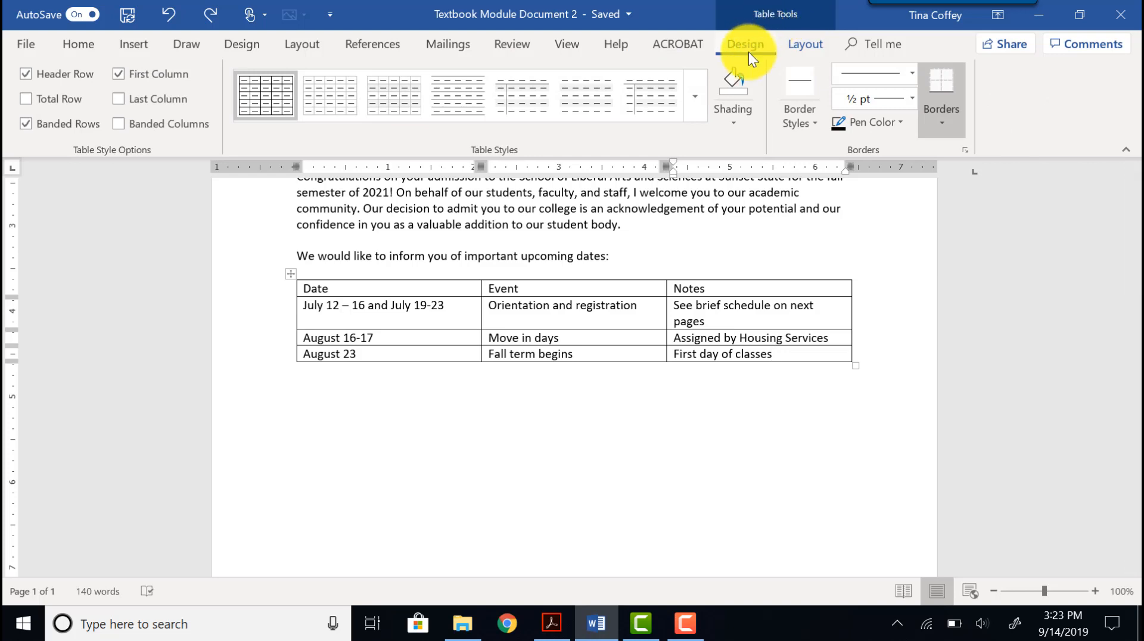
{"action": "left_click", "coordinate": [805, 41]}
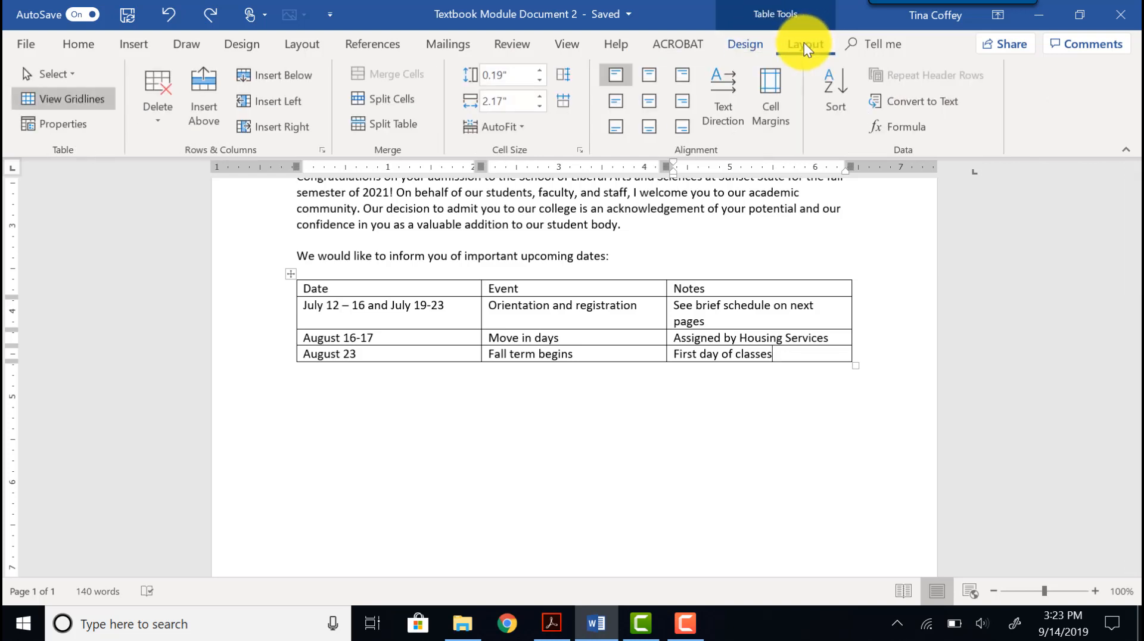
{"action": "left_click", "coordinate": [759, 42]}
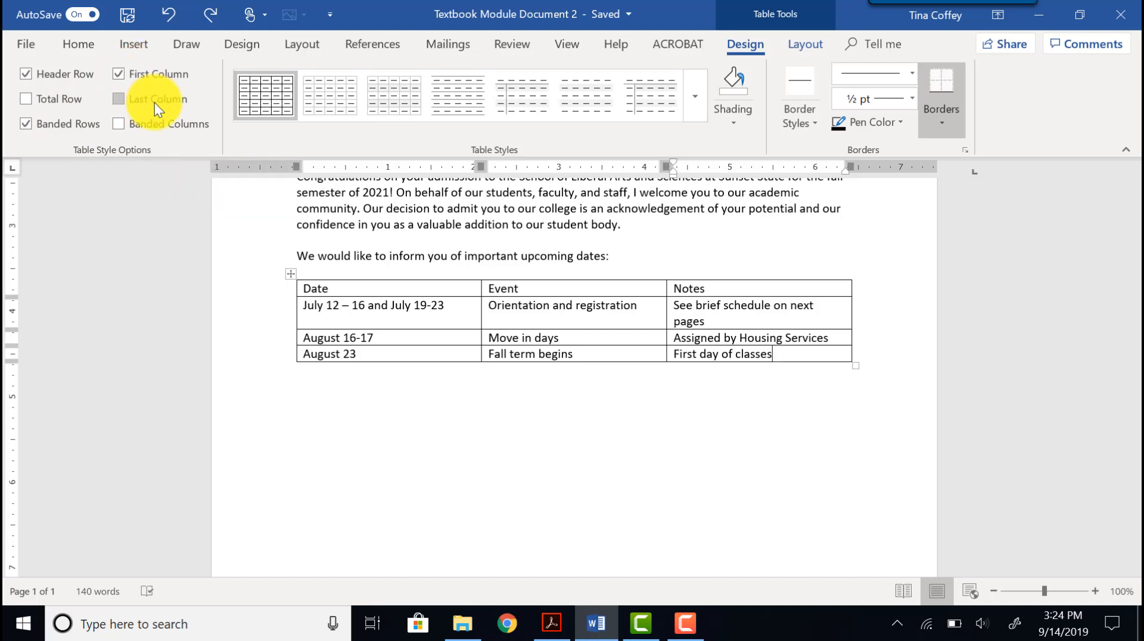
{"action": "left_click", "coordinate": [24, 123]}
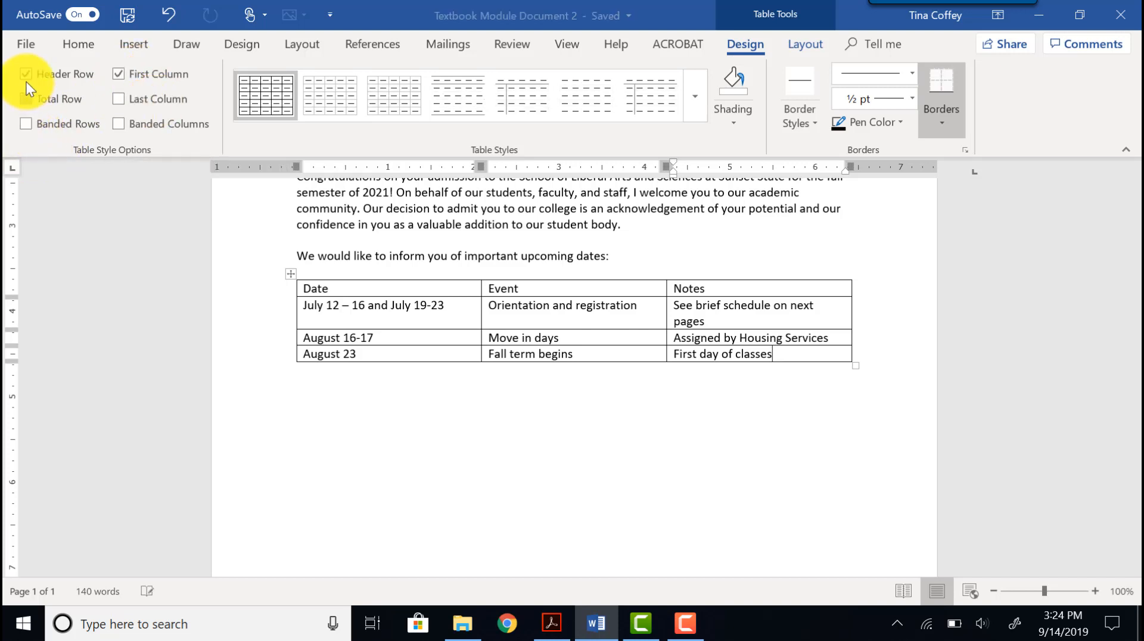
{"action": "left_click", "coordinate": [26, 80]}
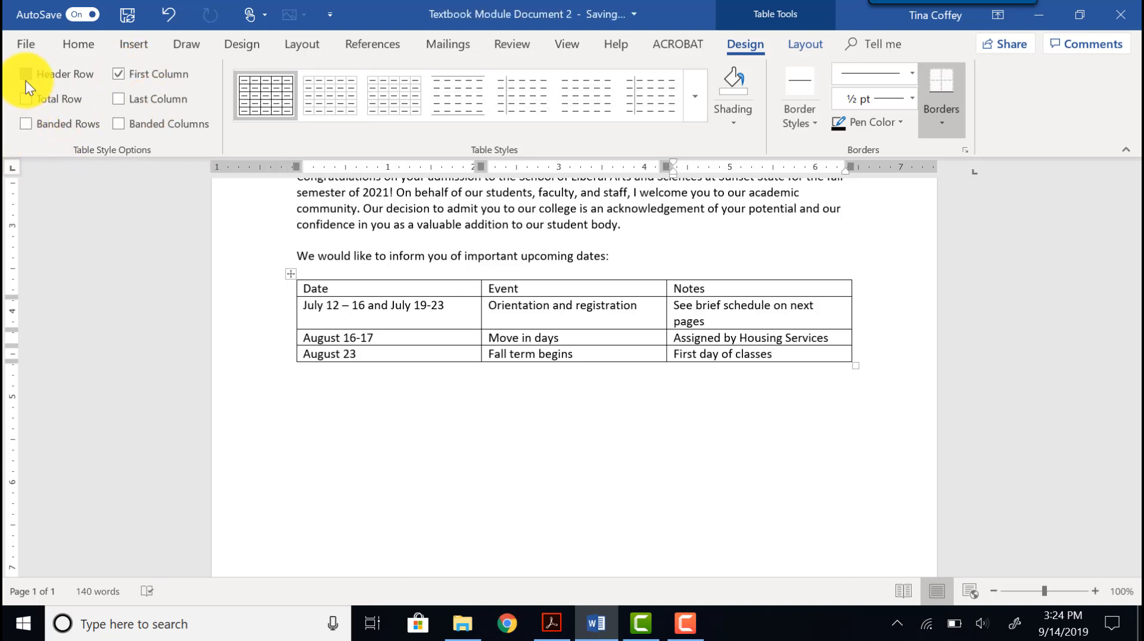
{"action": "key", "text": "ctrl+z"}
{"action": "key", "text": "ctrl+z"}
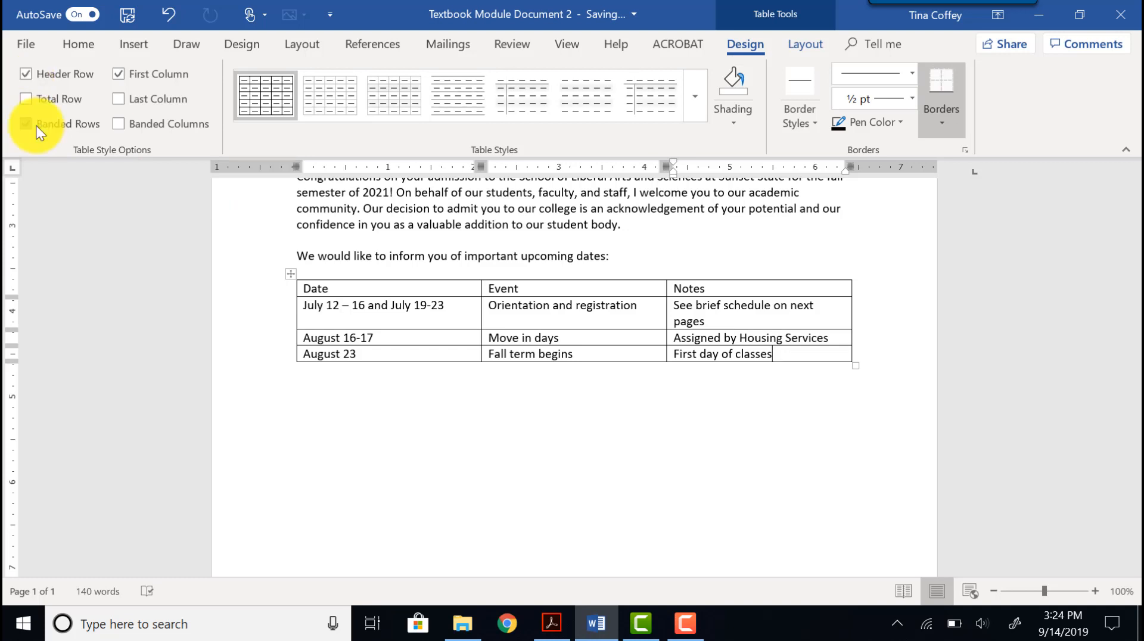
Turn off the first-column emphasis and apply a light orange grid table style to the dates table.
{"action": "left_click", "coordinate": [121, 73]}
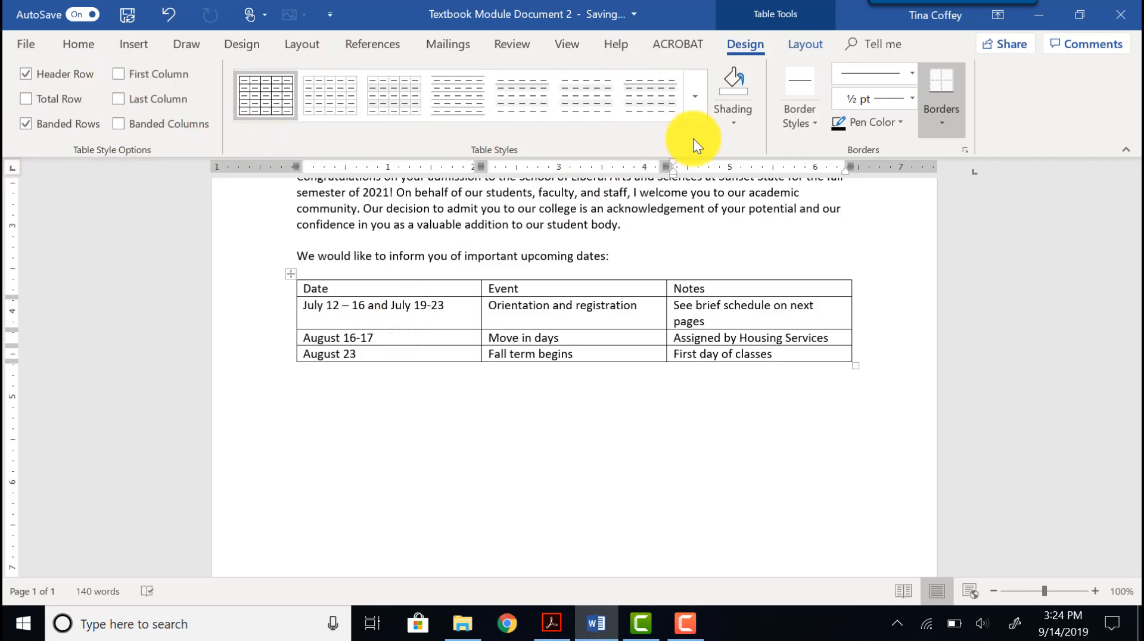
{"action": "left_click", "coordinate": [691, 99]}
{"action": "left_click_drag", "start_coordinate": [699, 99], "coordinate": [710, 345]}
{"action": "left_click_drag", "start_coordinate": [705, 249], "coordinate": [673, 84]}
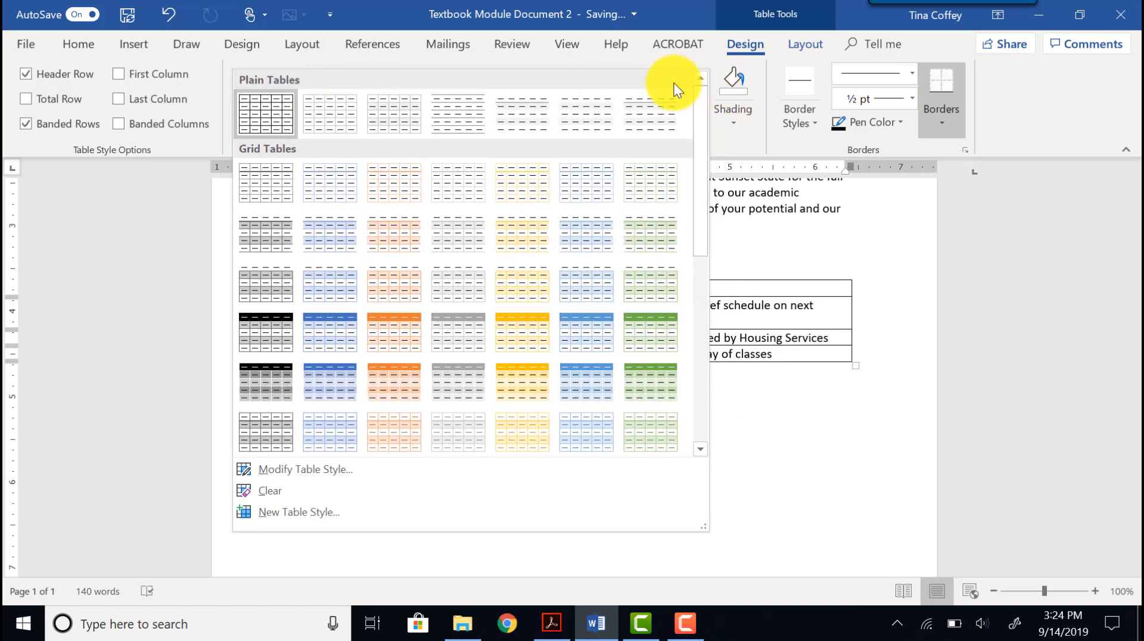
{"action": "left_click", "coordinate": [375, 184]}
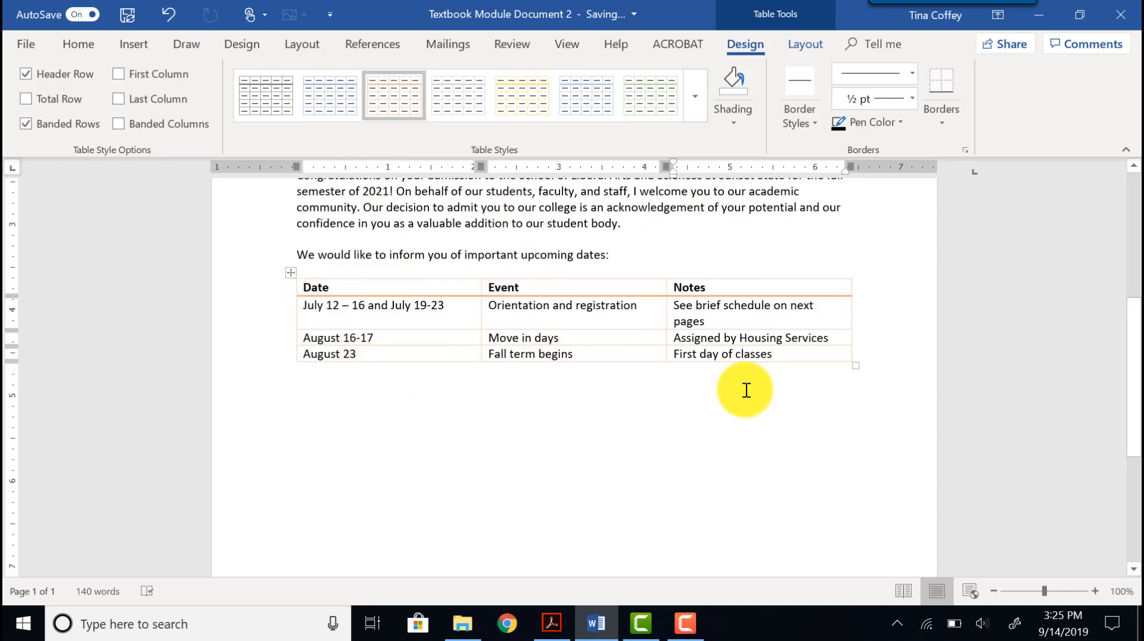
Italicize the entire Notes column of the table.
{"action": "left_click", "coordinate": [725, 276]}
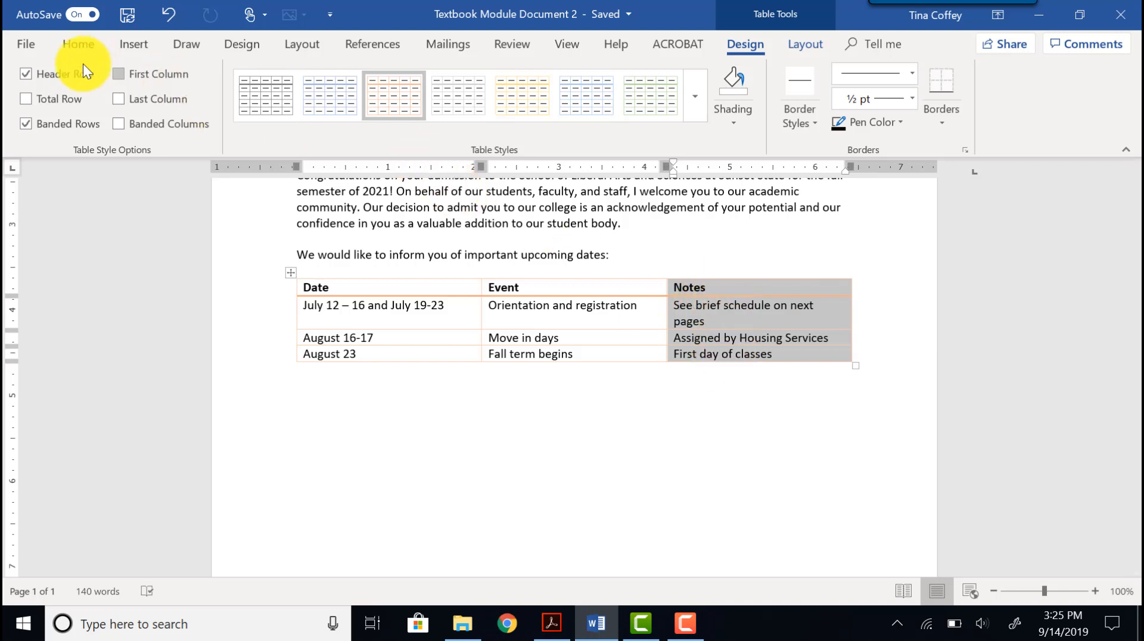
{"action": "left_click", "coordinate": [89, 47]}
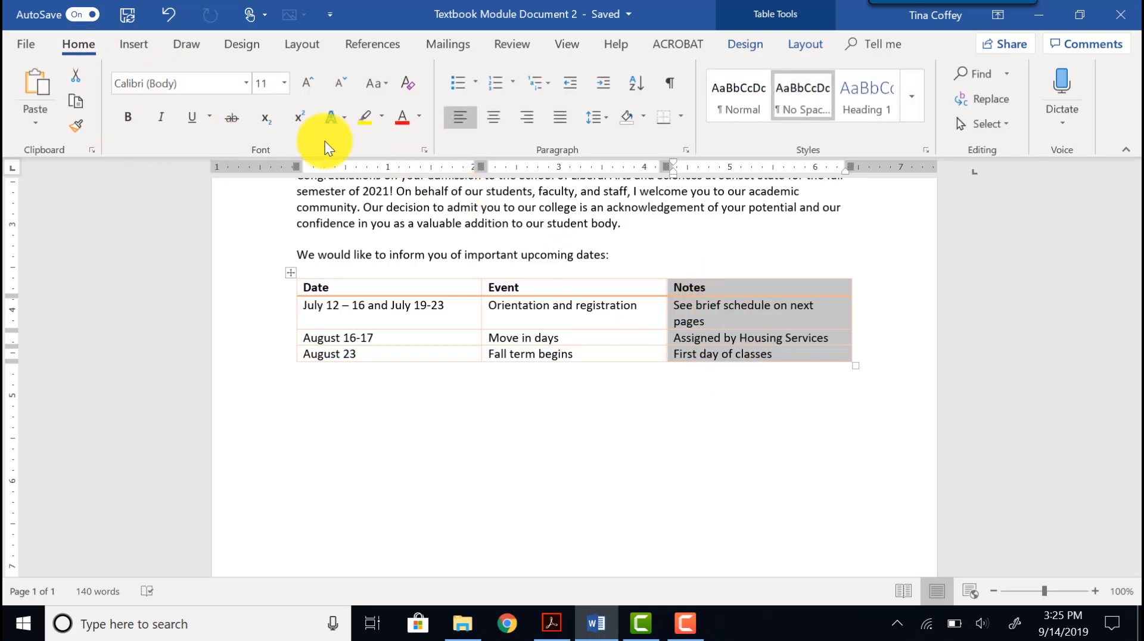
{"action": "left_click", "coordinate": [161, 120]}
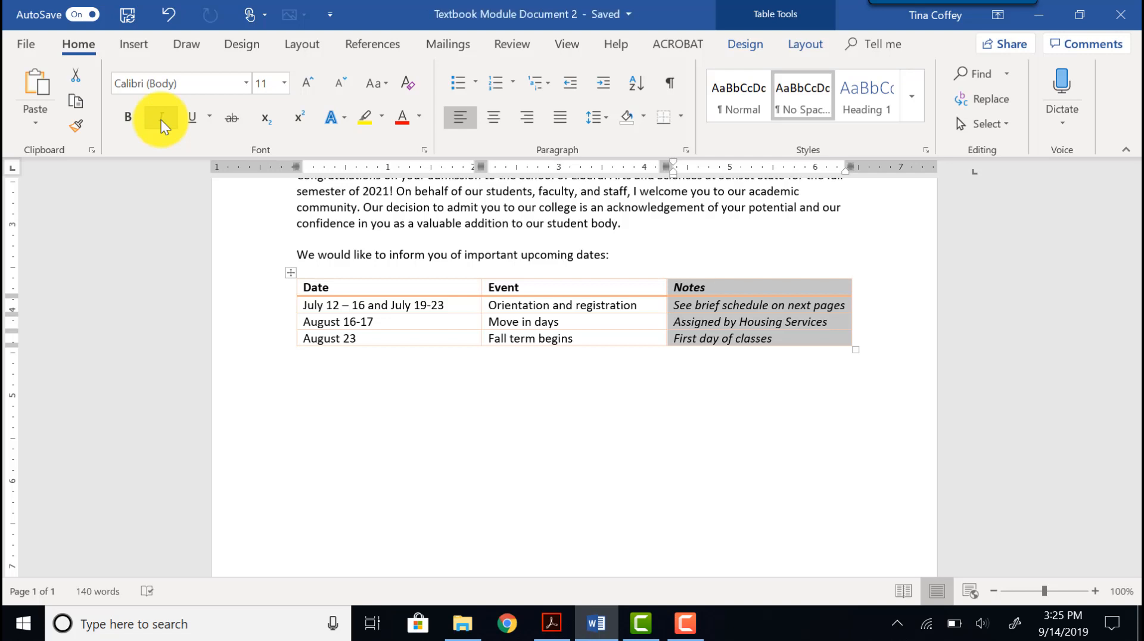
Insert a row above the August 23 row and enter "August 16- 20" as its date.
{"action": "left_click", "coordinate": [302, 333]}
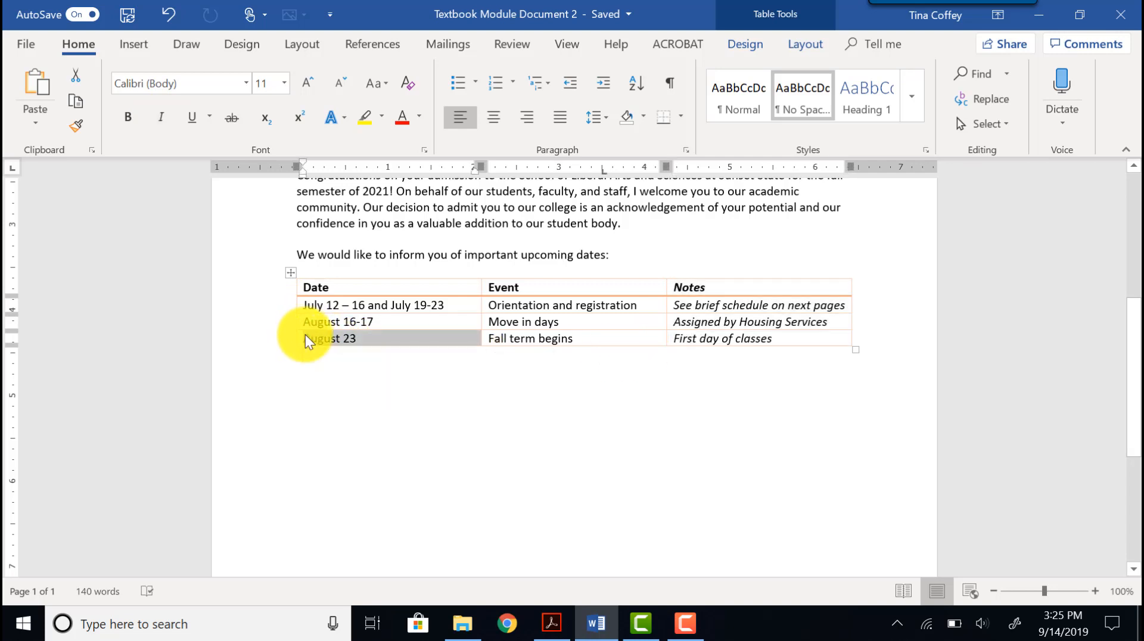
{"action": "left_click", "coordinate": [304, 332]}
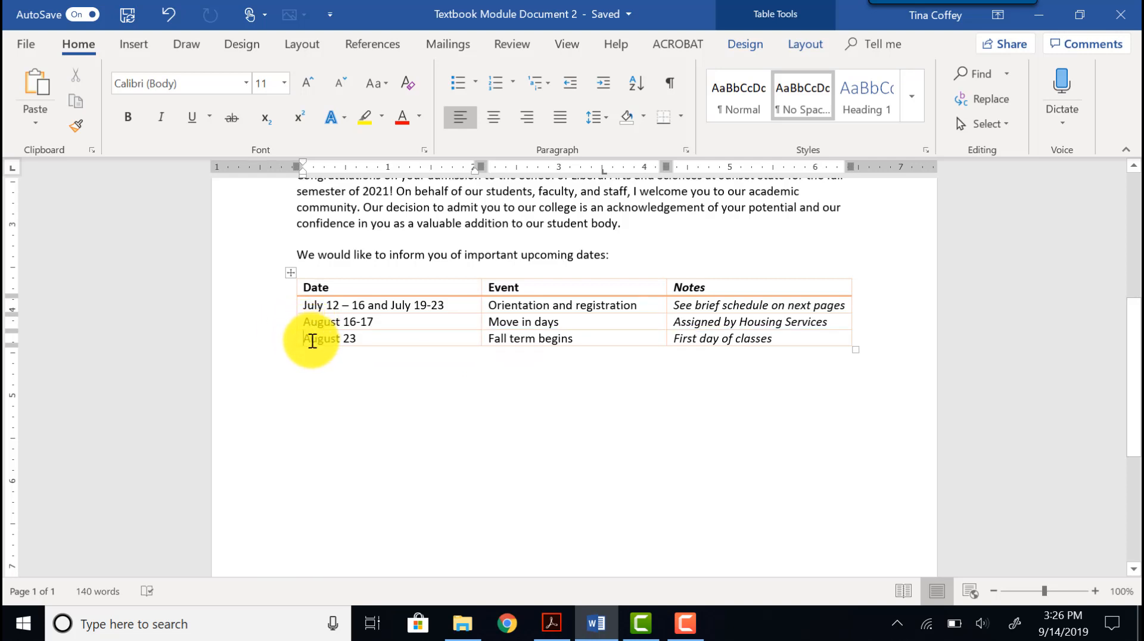
{"action": "mouse_move", "coordinate": [276, 331]}
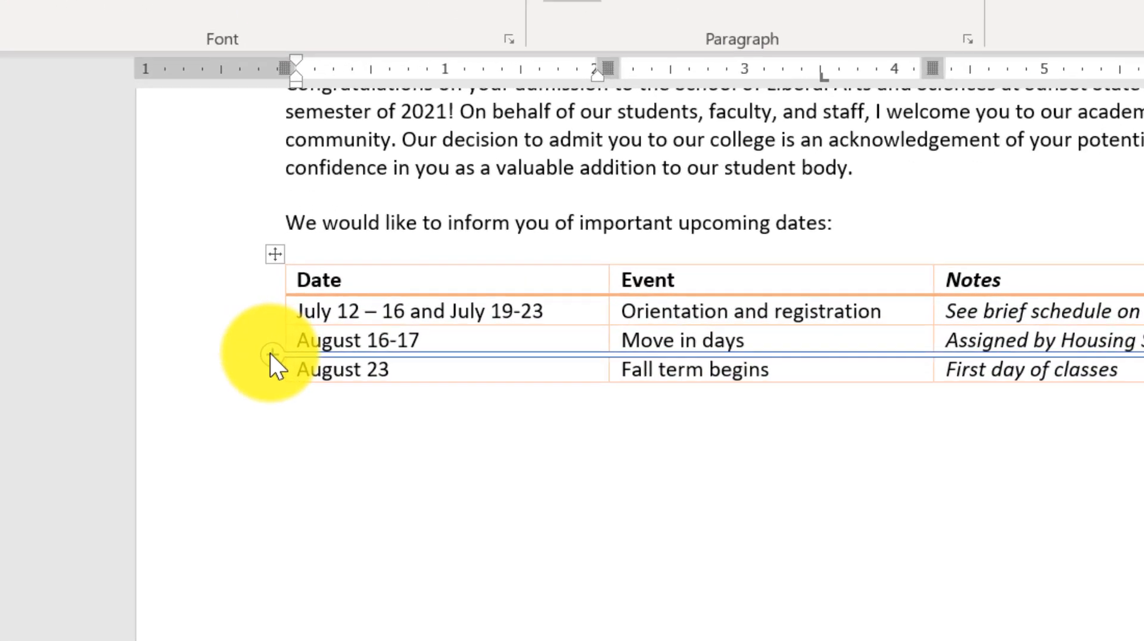
{"action": "left_click", "coordinate": [288, 329]}
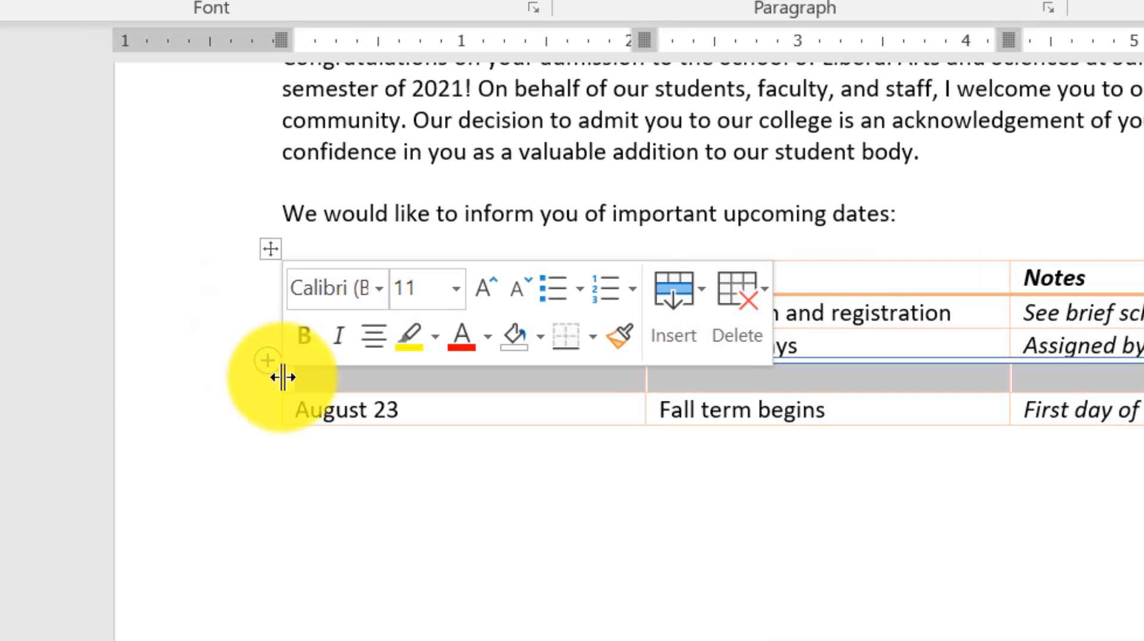
{"action": "left_click", "coordinate": [327, 386]}
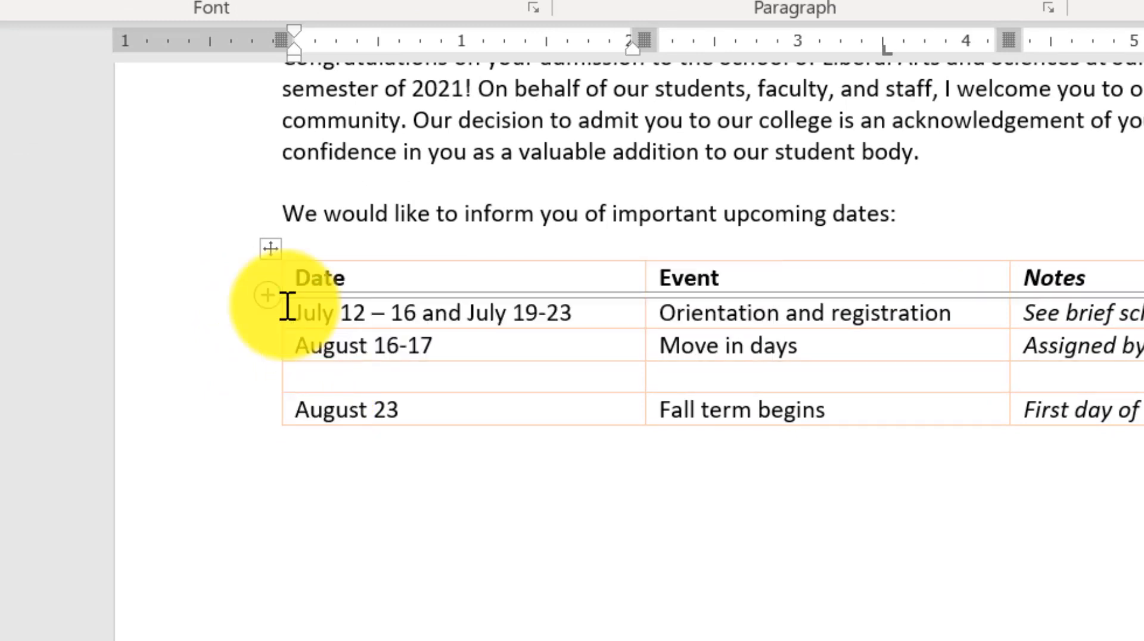
{"action": "type", "text": "Aufua"}
{"action": "key", "text": "BackSpace"}
{"action": "key", "text": "BackSpace"}
{"action": "key", "text": "BackSpace"}
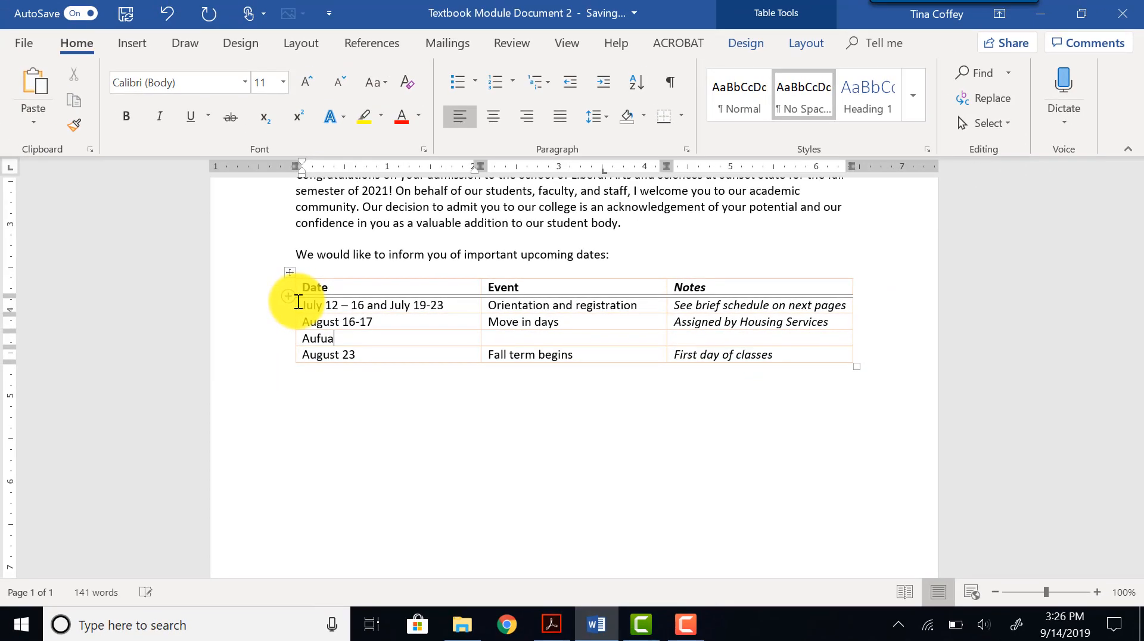
{"action": "type", "text": "fya"}
{"action": "key", "text": "BackSpace"}
{"action": "key", "text": "BackSpace"}
{"action": "key", "text": "BackSpace"}
{"action": "type", "text": "gust 16- 20"}
{"action": "key", "text": "Tab"}
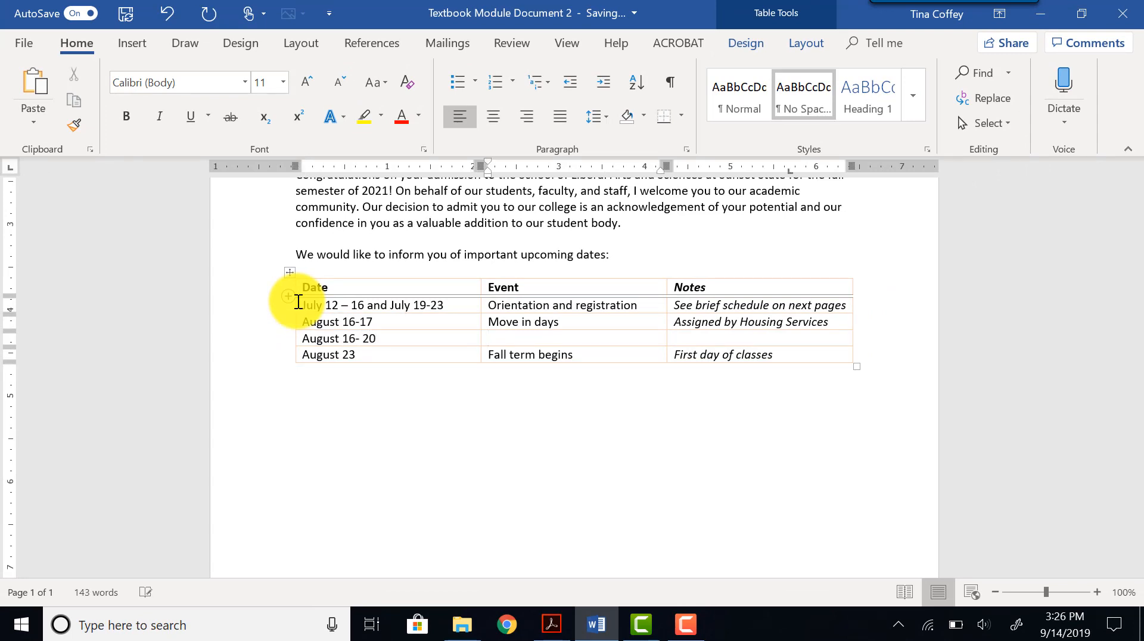
Enter "Welcome week" as the event and "Get schedule during orientation" as the note in the new row.
{"action": "type", "text": "Welcome week"}
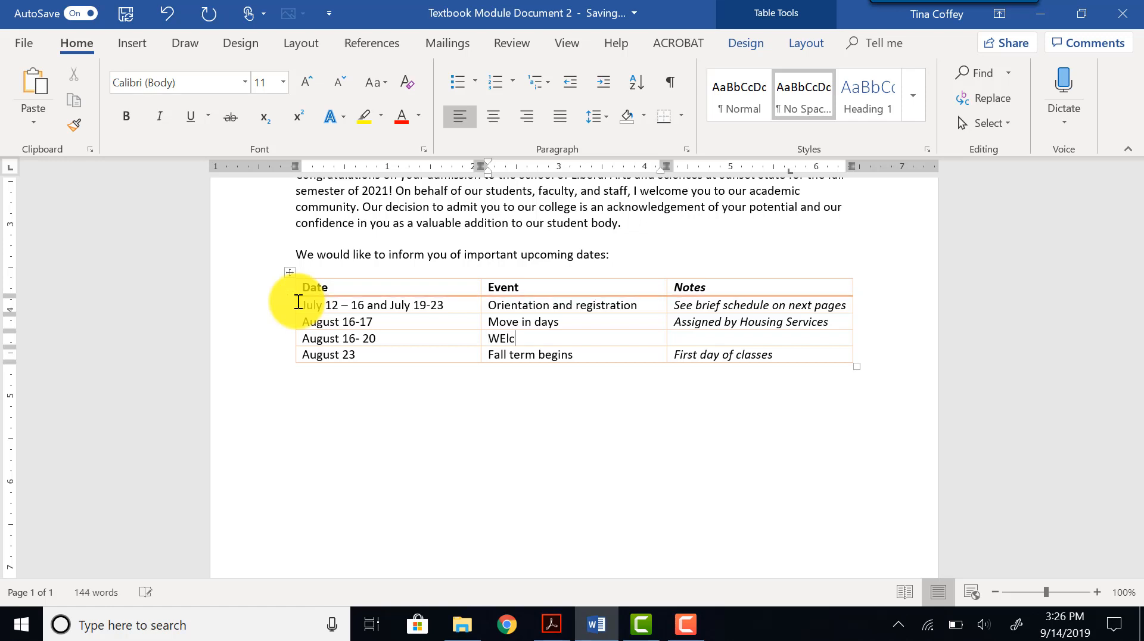
{"action": "key", "text": "Tab"}
{"action": "type", "text": "Get schedule during orientation"}
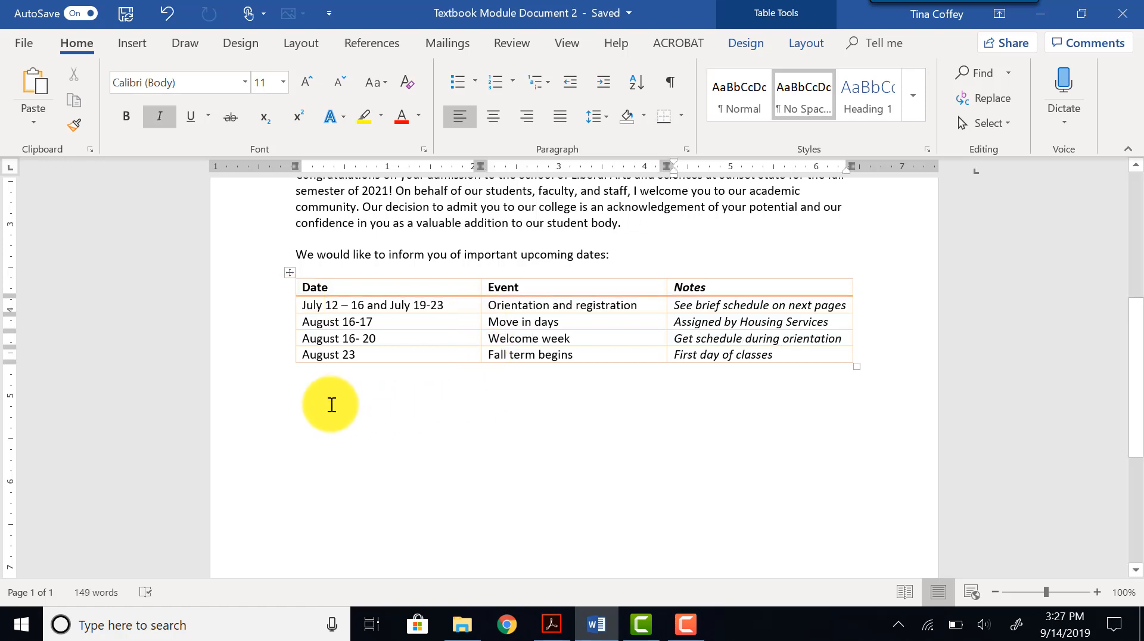
Below the table, type "Before orientation, you must do the following through our campus website:".
{"action": "left_click", "coordinate": [329, 403]}
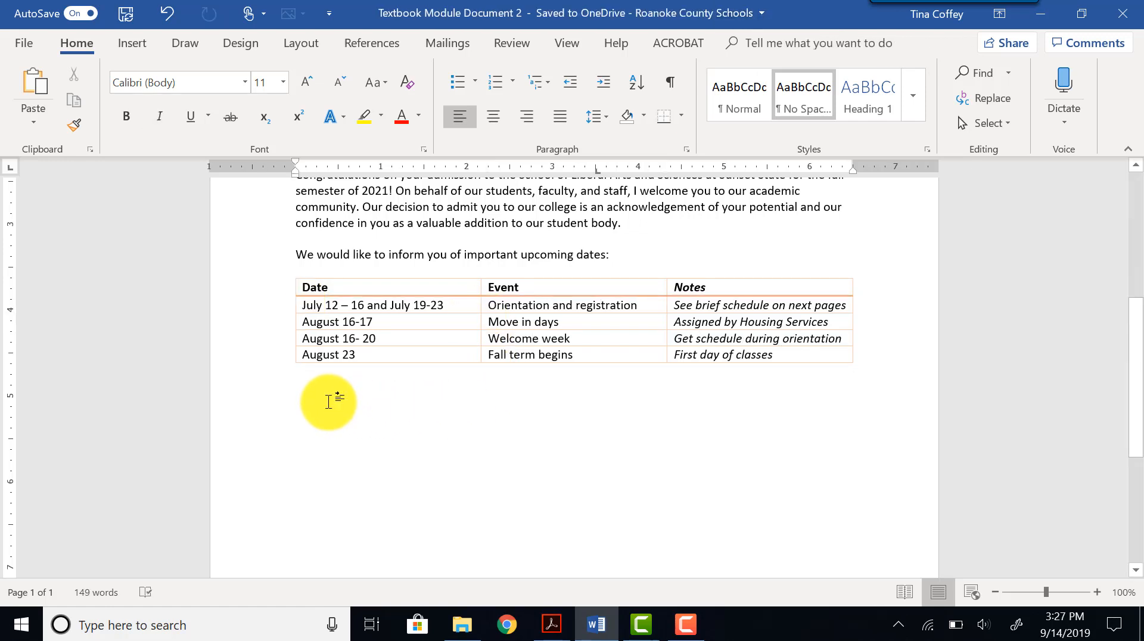
{"action": "type", "text": "Before orientation, you must do the following through our campus website:"}
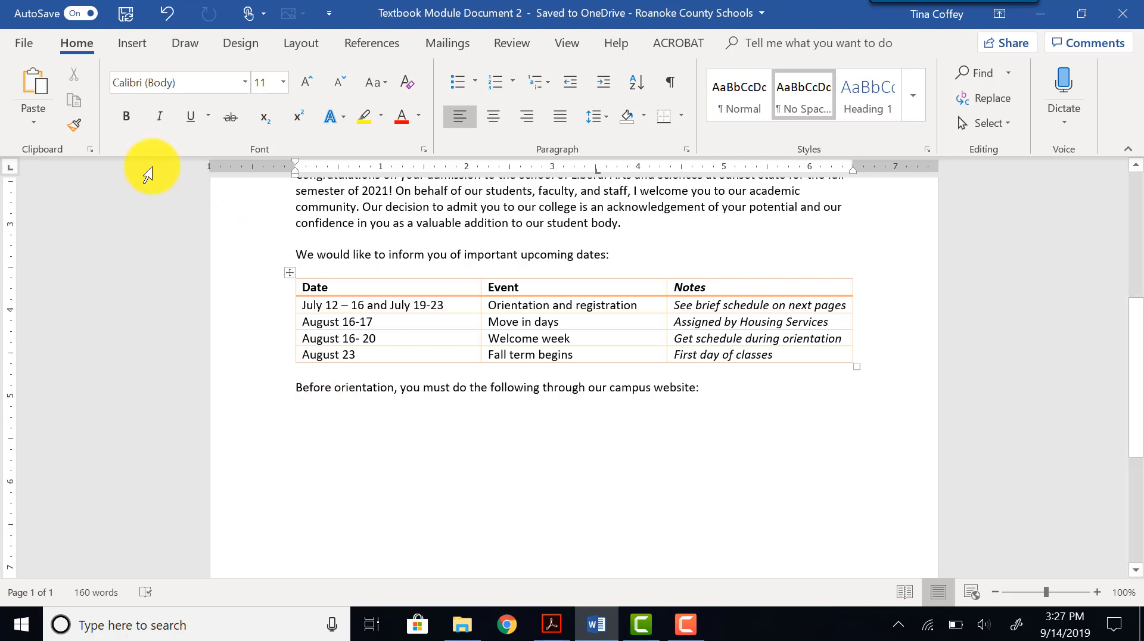
Add a bulleted list: "Complete a housing contract or housing exemption form", "Schedule your math placement exam", "Reserve your orientation dates".
{"action": "left_click", "coordinate": [456, 84]}
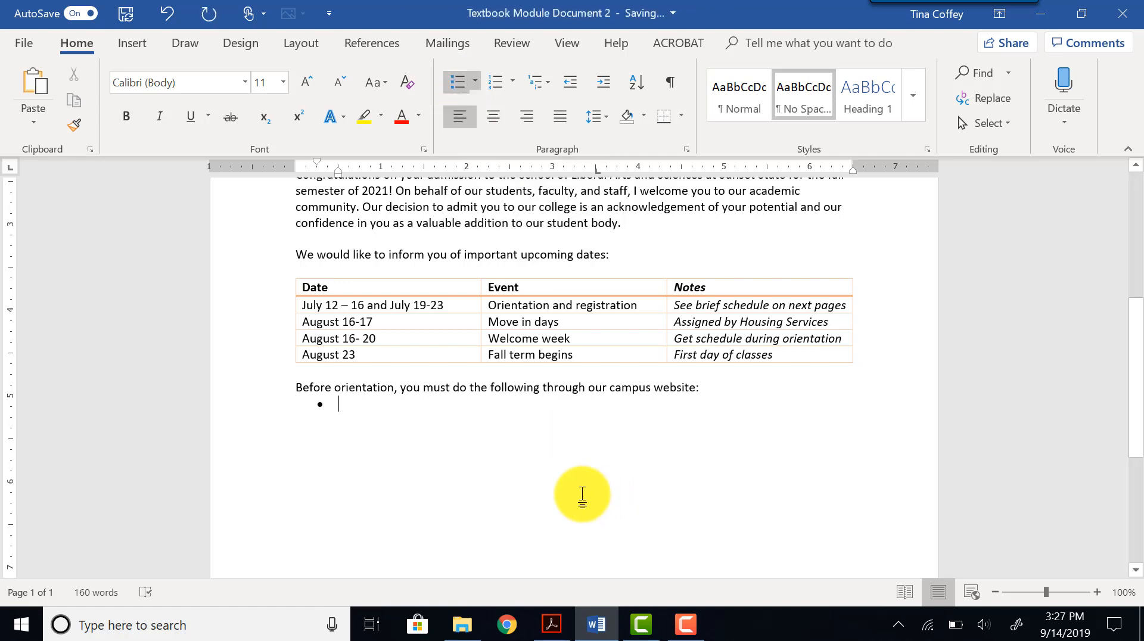
{"action": "type", "text": "Comp"}
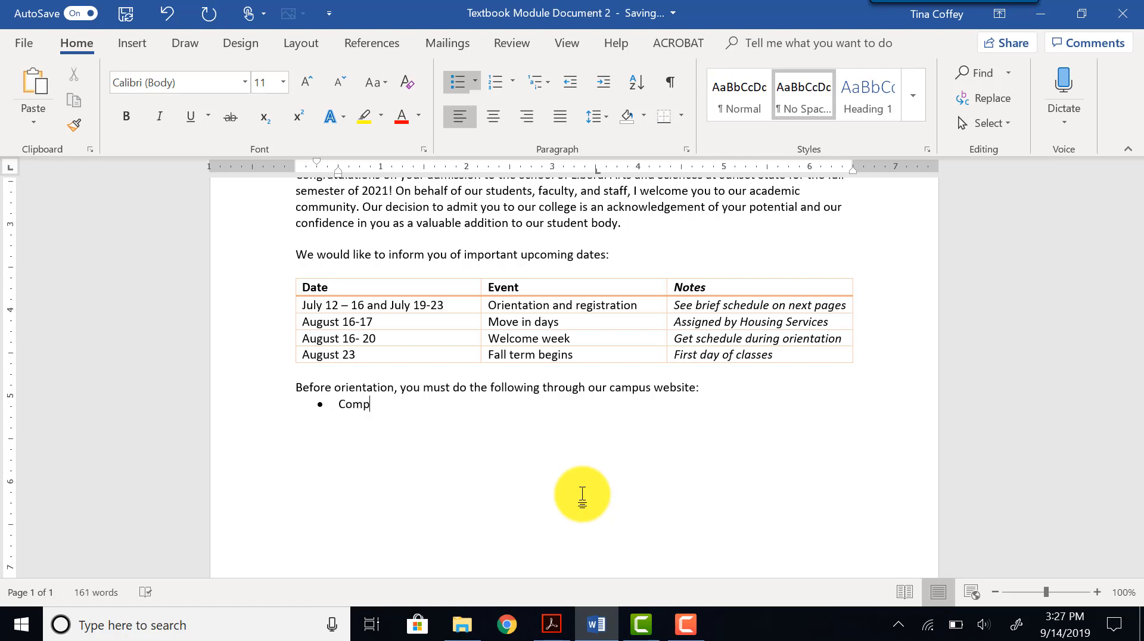
{"action": "type", "text": "lete a housing contract or housing exemption form"}
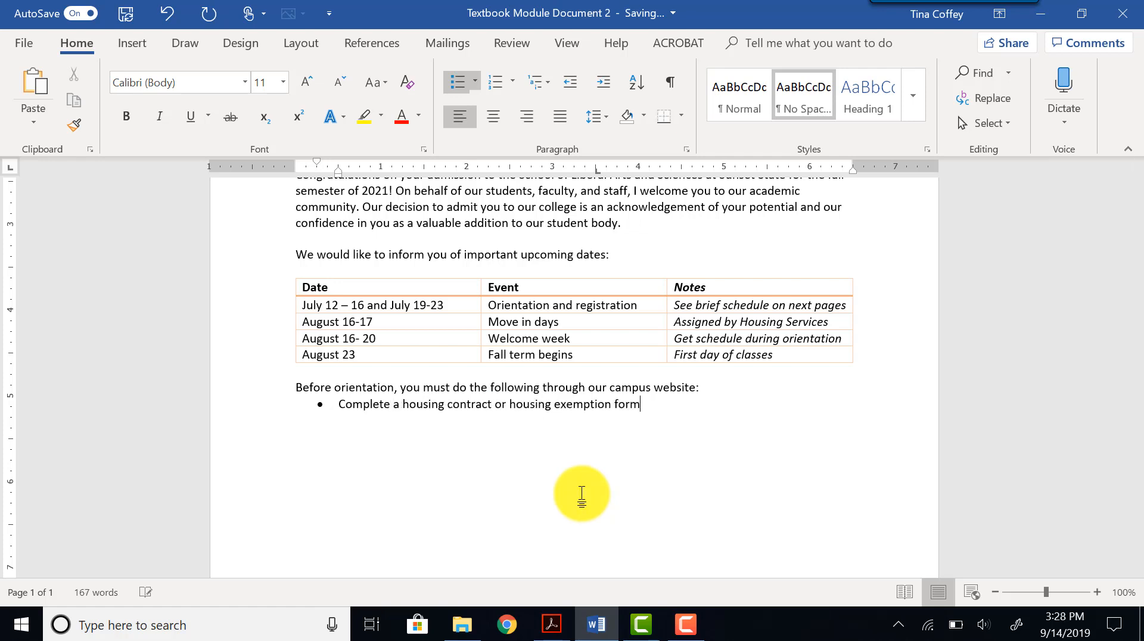
{"action": "key", "text": "Return"}
{"action": "type", "text": "Schedule your math placement exam"}
{"action": "key", "text": "Return"}
{"action": "type", "text": "Reserve your orientation dates"}
{"action": "key", "text": "Return"}
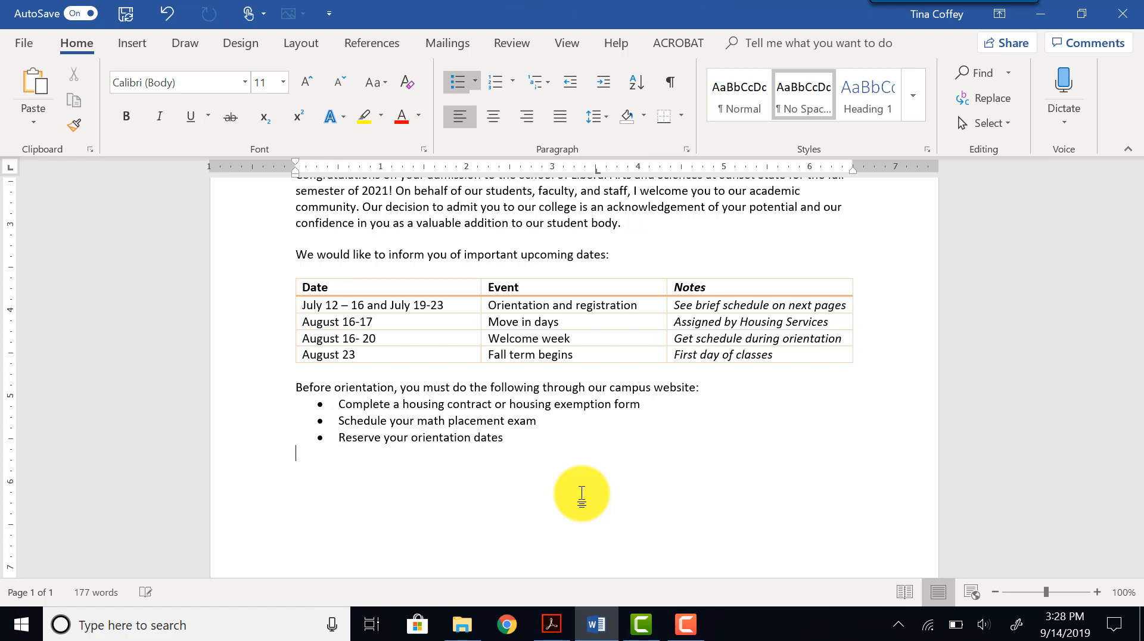
Add the paragraph "I am confident your will pursue your passions and accomplish your goals as a Sunset State Flying Eagle!".
{"action": "key", "text": "Return"}
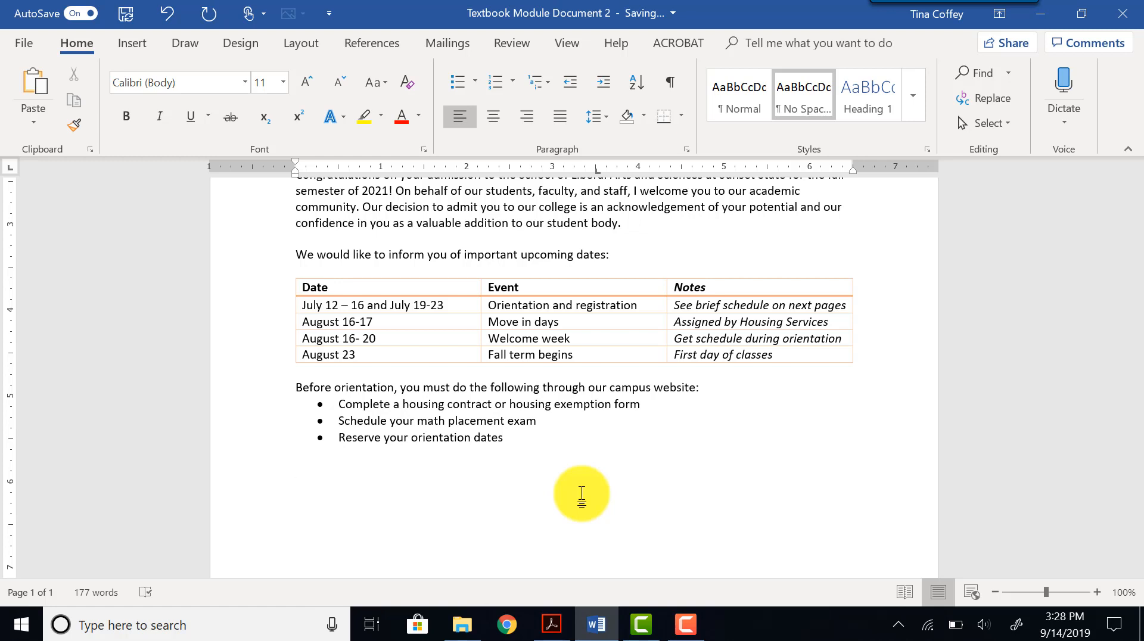
{"action": "type", "text": "I am confident your will pursue your passions and accomplish your goals as a Sunset State Flying Eagle!"}
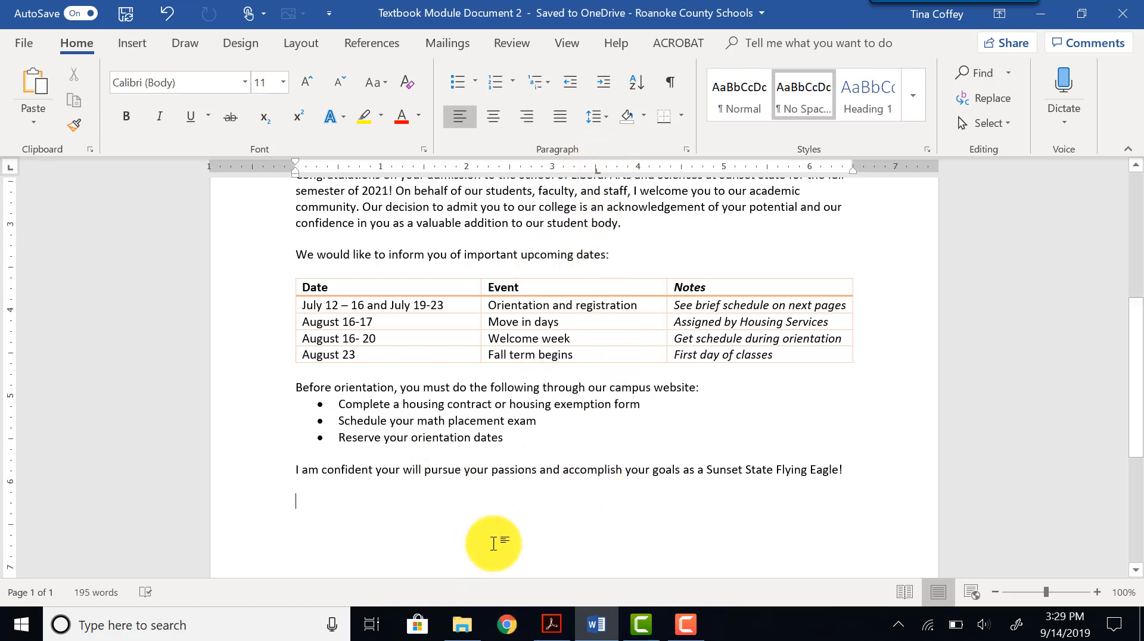
Type the closing "Sincerely," at the tab-indented position and start a new line.
{"action": "key", "text": "ctrl+z"}
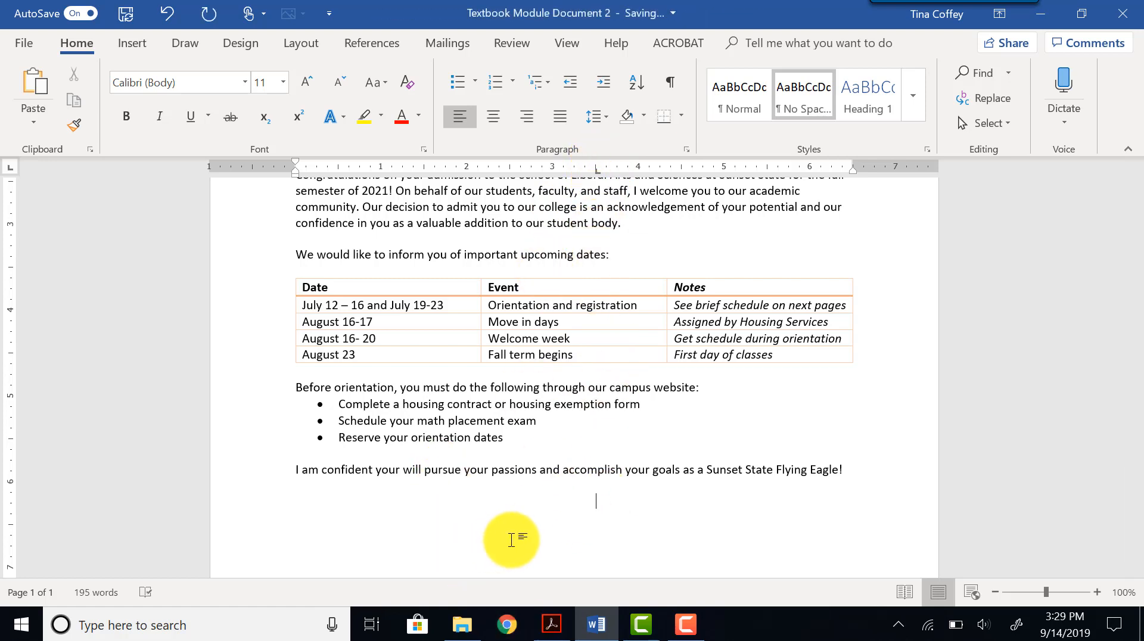
{"action": "type", "text": "Sincerely,"}
{"action": "key", "text": "Return"}
{"action": "right_click", "coordinate": [511, 541]}
{"action": "key", "text": "Down"}
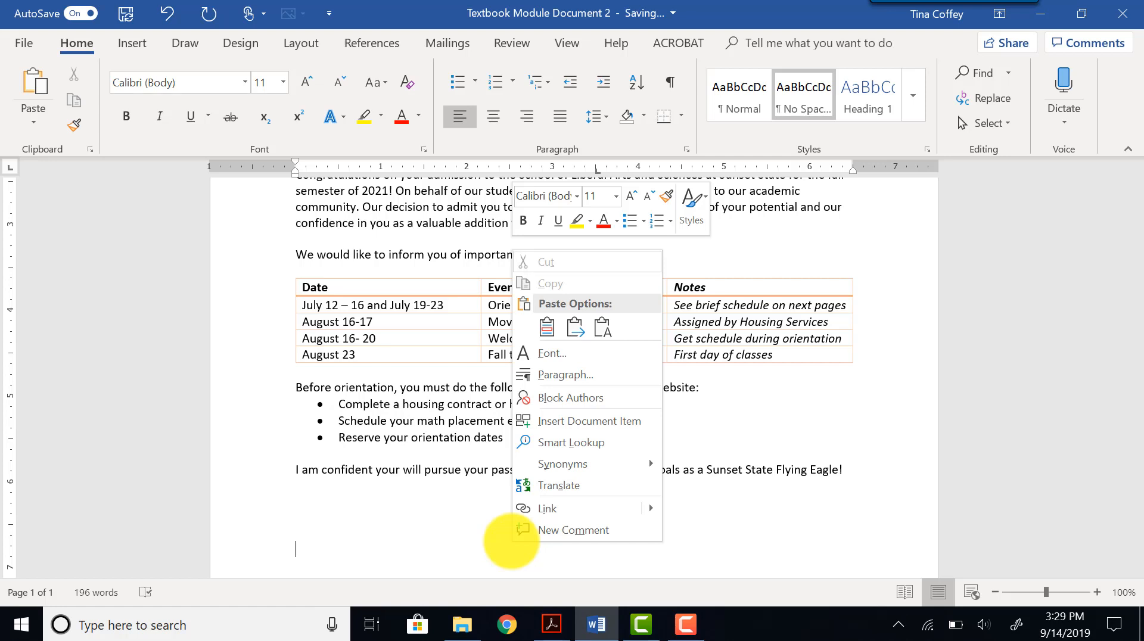
{"action": "key", "text": "Escape"}
At the tab position, enter the signer's name and the title "Director of Admissions" below the closing.
{"action": "key", "text": "Tab"}
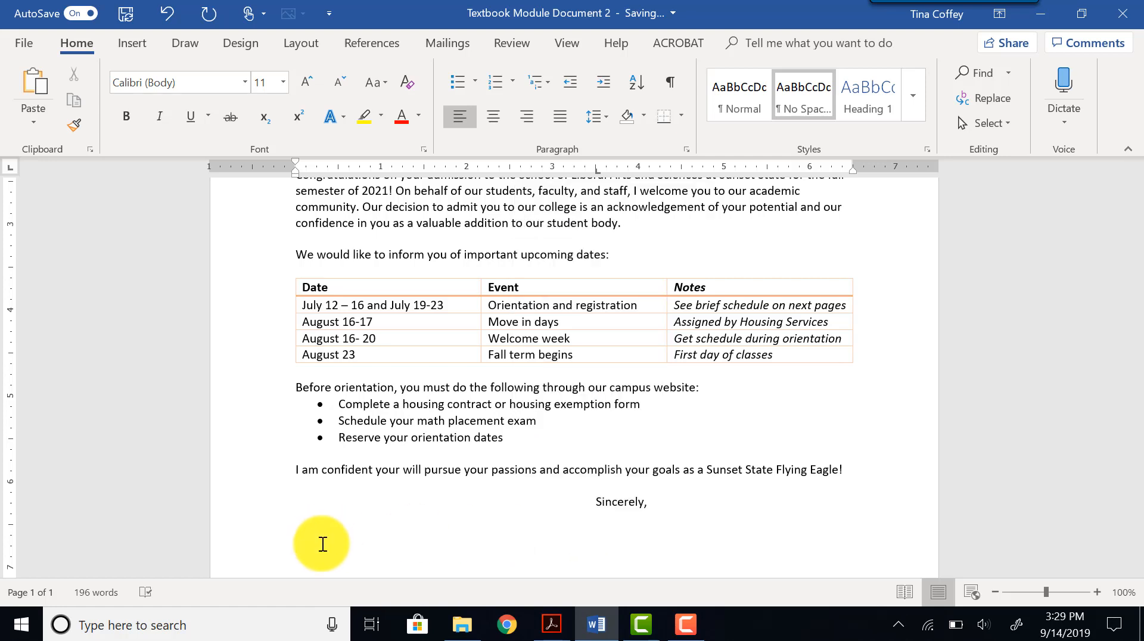
{"action": "type", "text": "Lucy R . Song"}
{"action": "key", "text": "Return"}
{"action": "type", "text": "Director of Admin"}
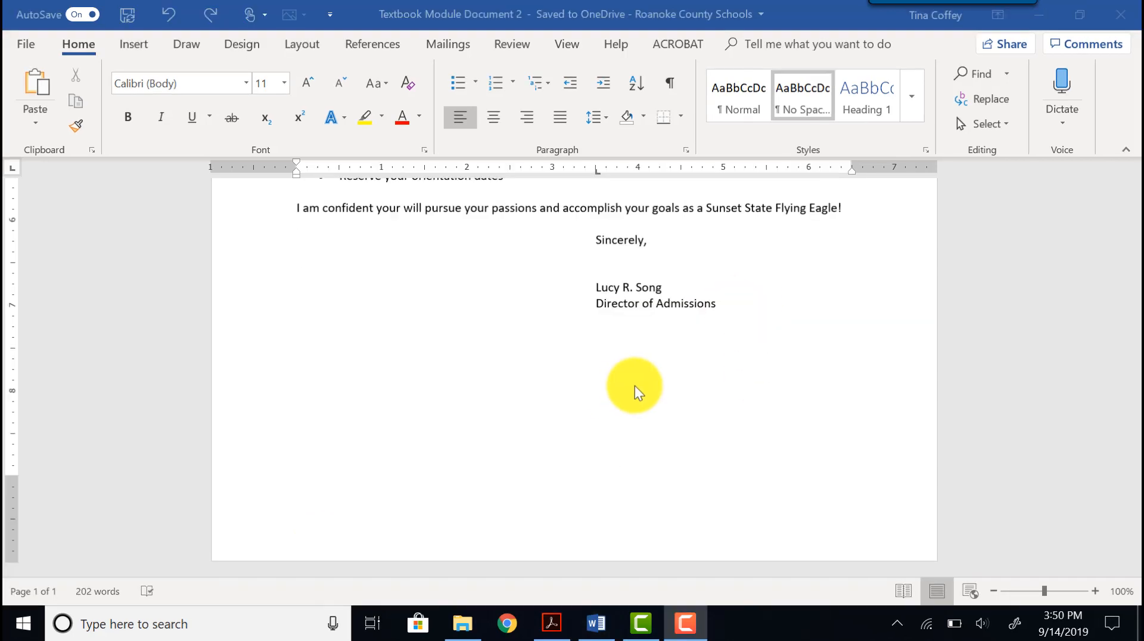
{"action": "left_click", "coordinate": [732, 307]}
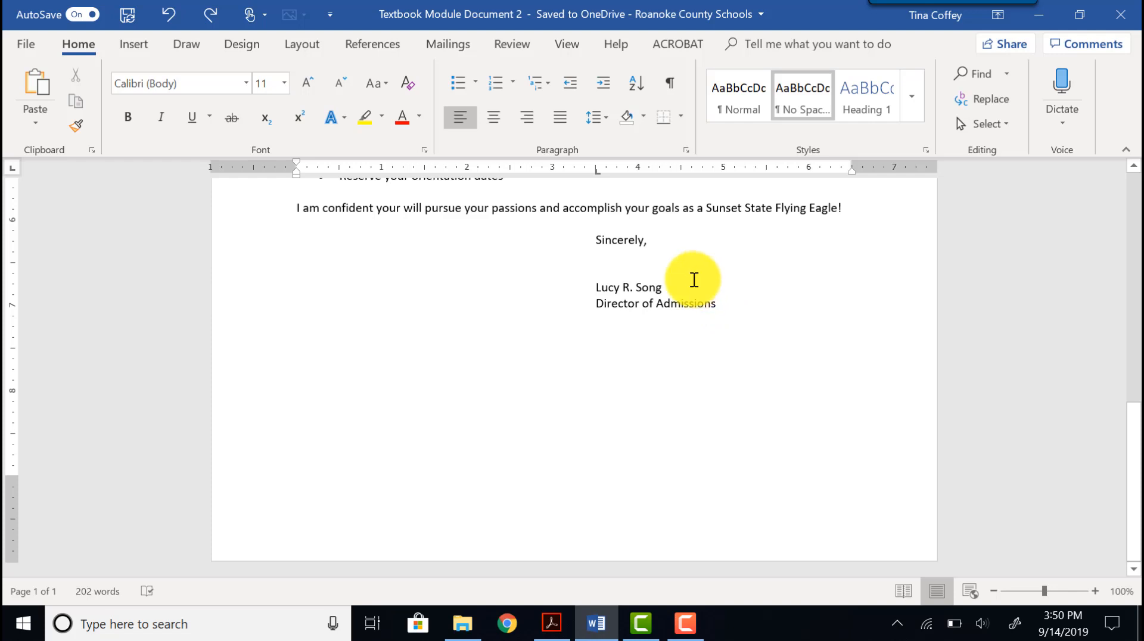
Insert a page break after the signature block to start a second page.
{"action": "left_click", "coordinate": [140, 48]}
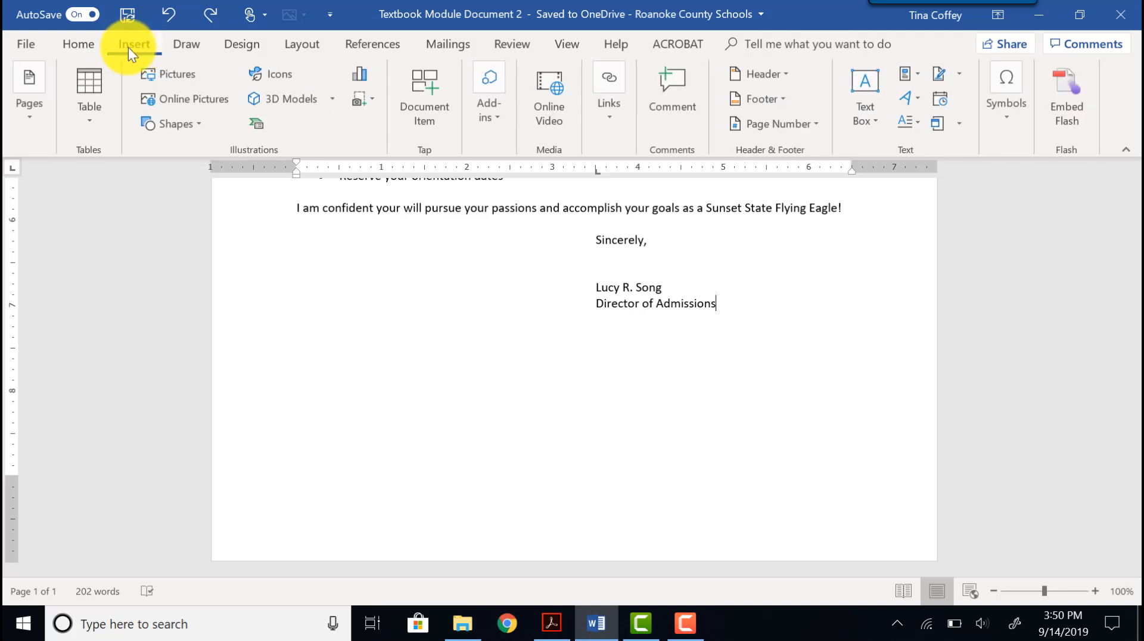
{"action": "left_click", "coordinate": [10, 128]}
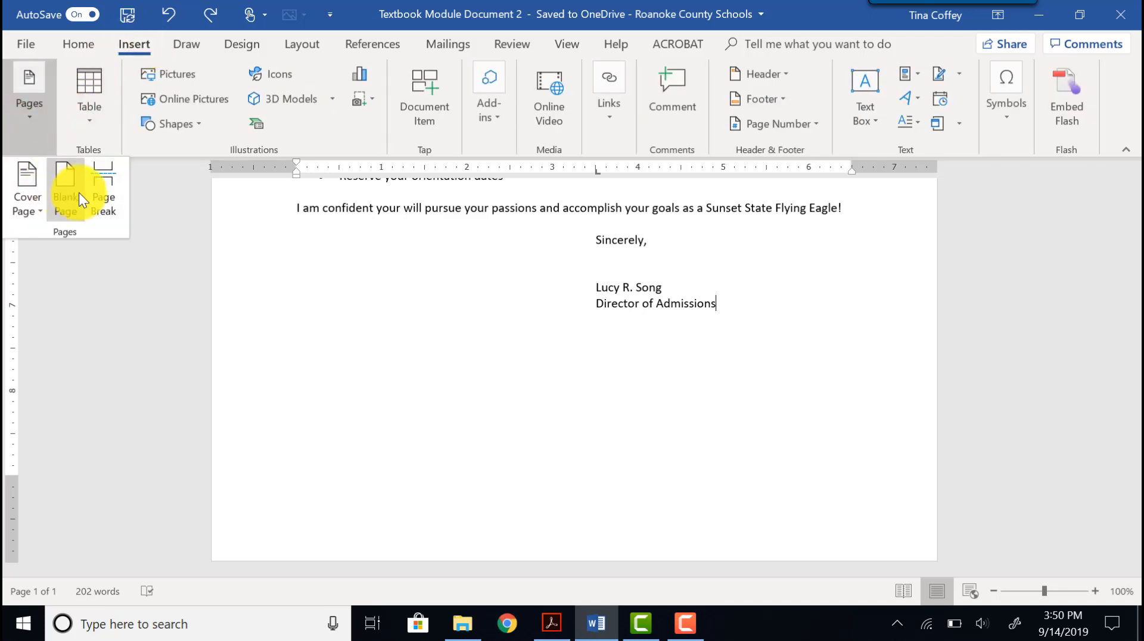
{"action": "left_click", "coordinate": [102, 199]}
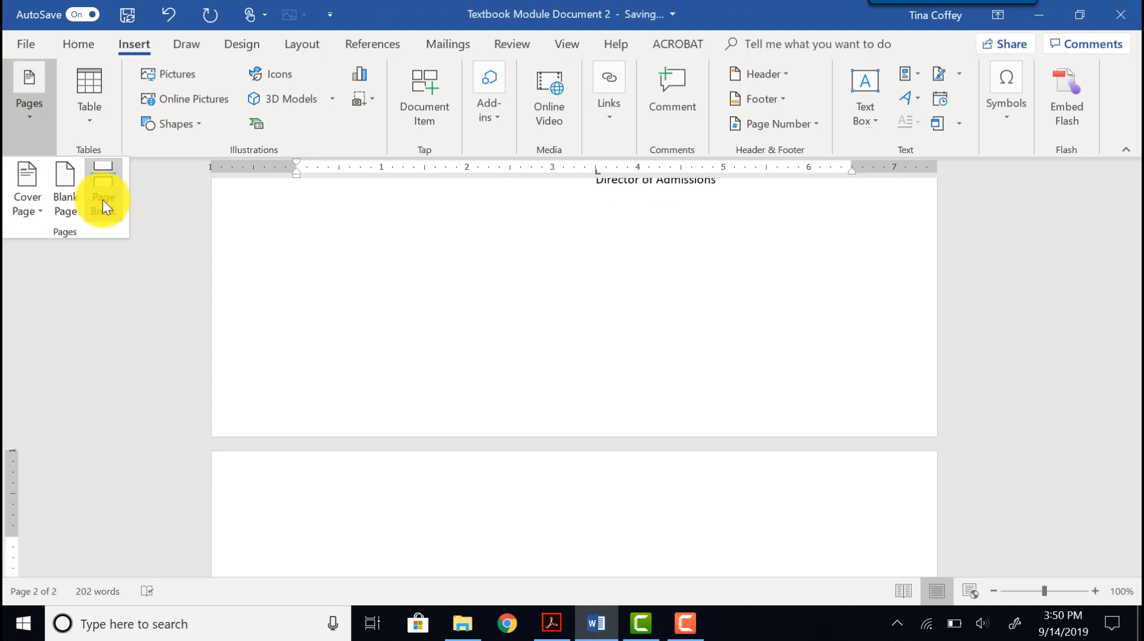
Center the new line and type the heading "Orientation and Registration" with "Student Schedule" on the line below.
{"action": "left_click", "coordinate": [77, 47]}
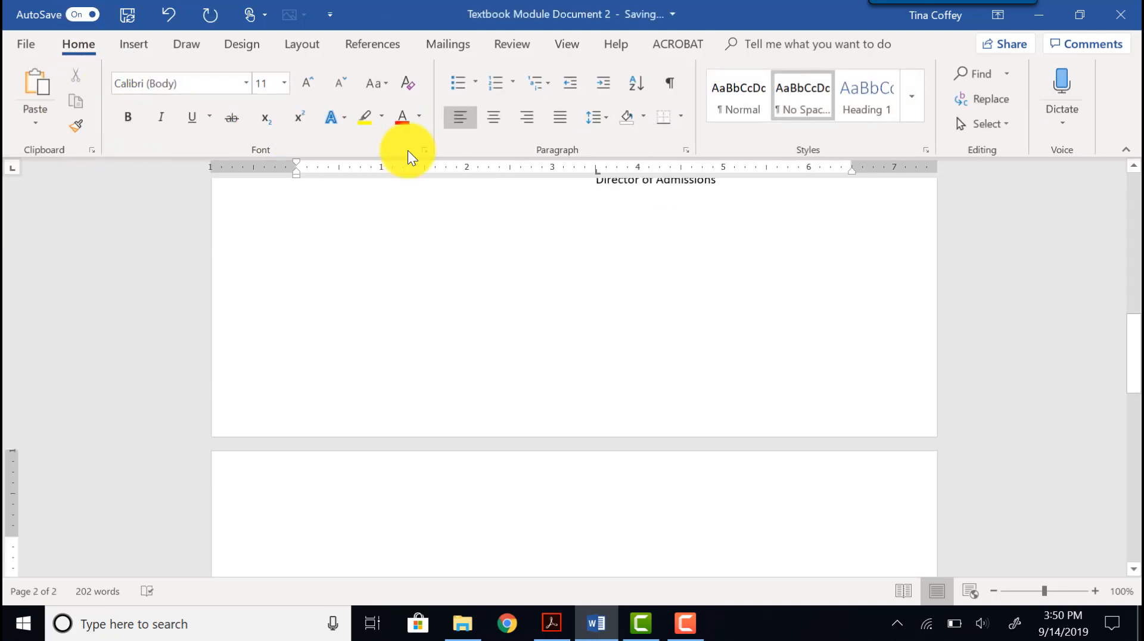
{"action": "left_click", "coordinate": [502, 115]}
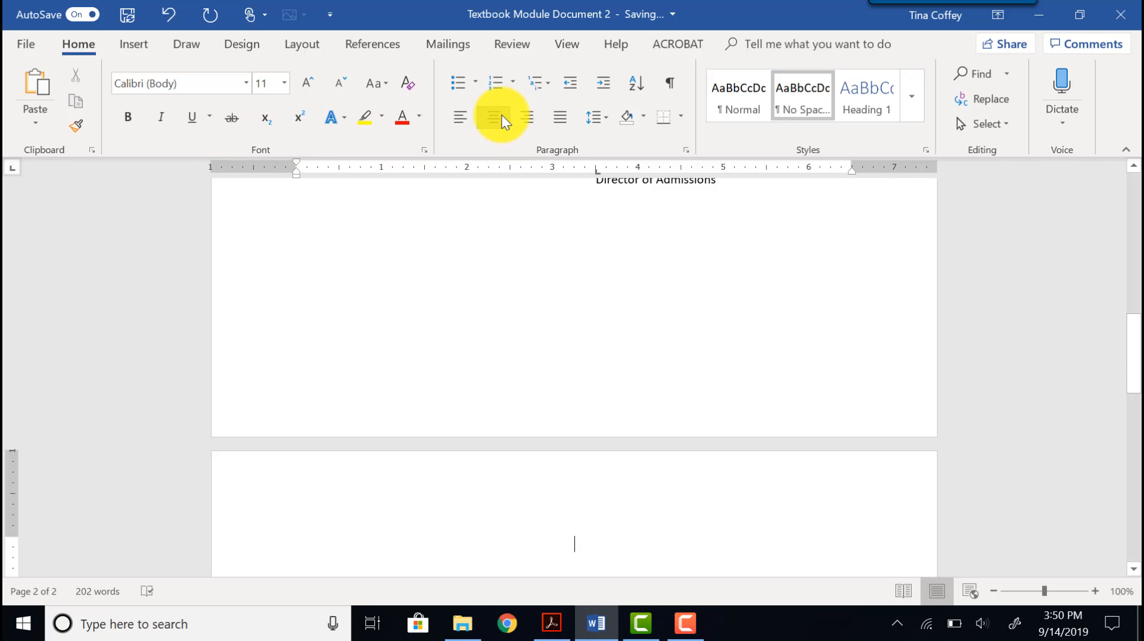
{"action": "type", "text": "Ori"}
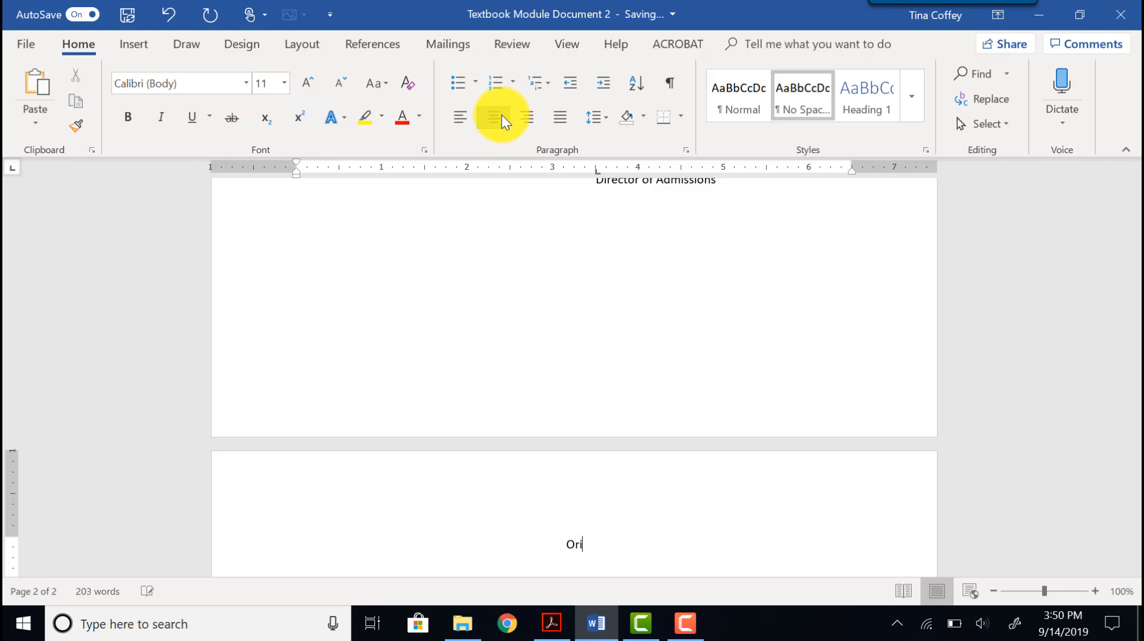
{"action": "type", "text": "entation and Registration"}
{"action": "key", "text": "Return"}
{"action": "type", "text": "Student Schedule"}
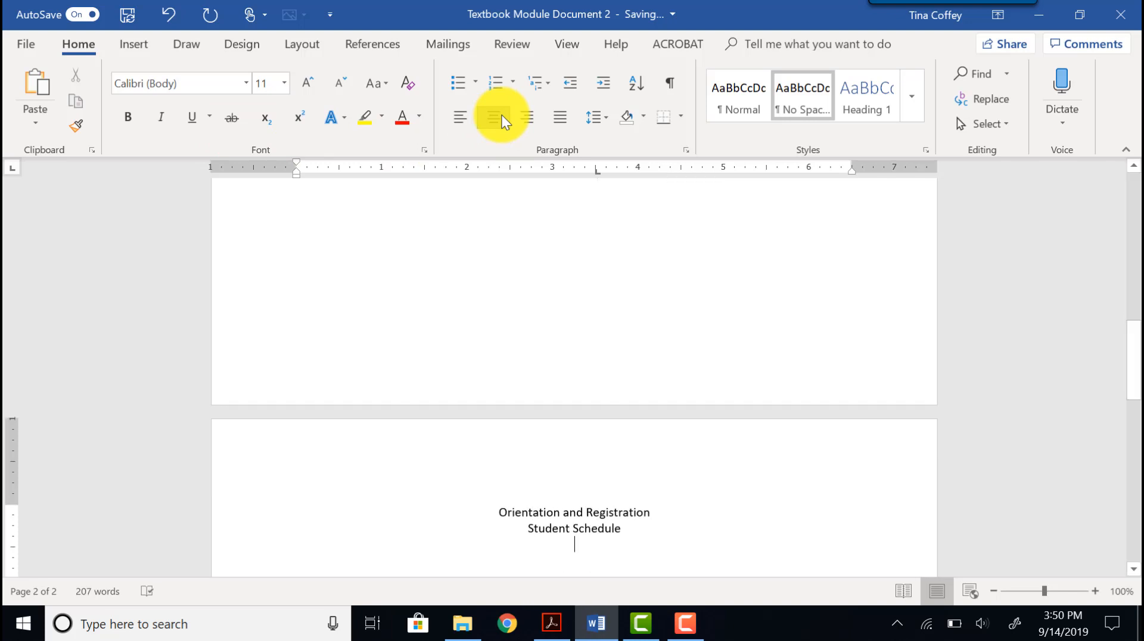
Surround the two heading lines with a box border in dash-dot style, Orange Accent 2 colour, 2¼ pt wide.
{"action": "left_click_drag", "start_coordinate": [501, 511], "coordinate": [620, 527]}
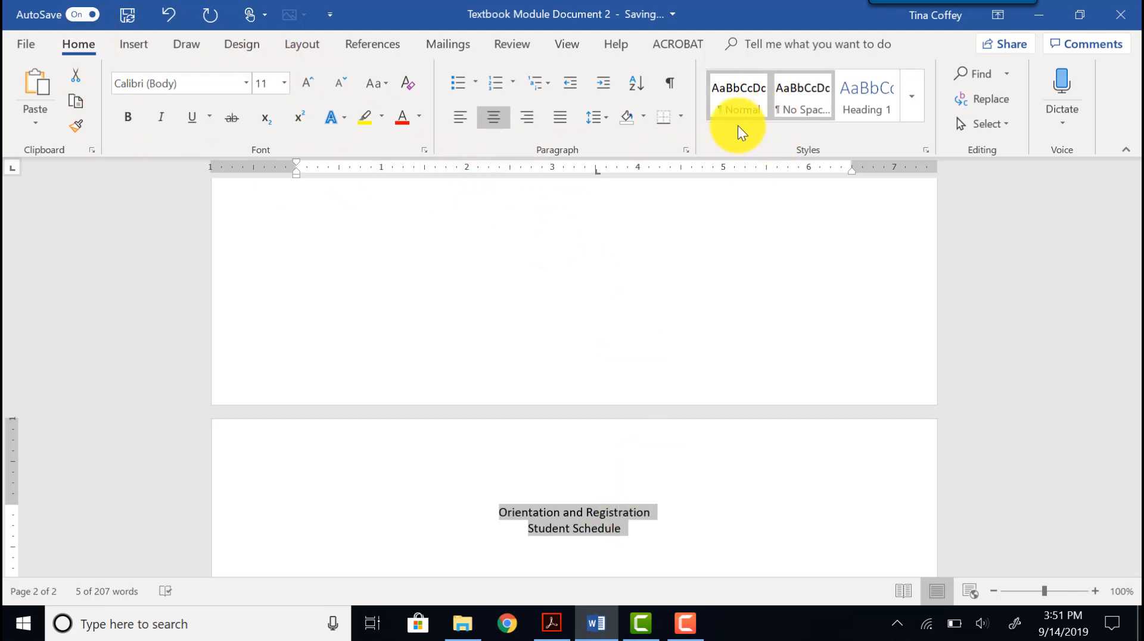
{"action": "left_click", "coordinate": [684, 117]}
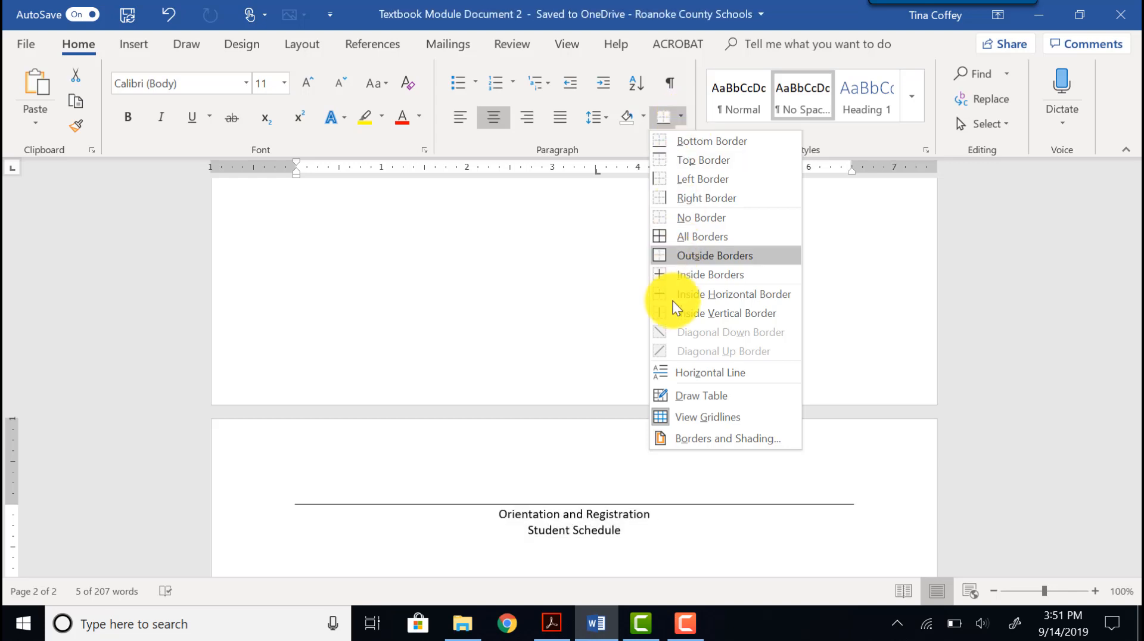
{"action": "left_click", "coordinate": [692, 441]}
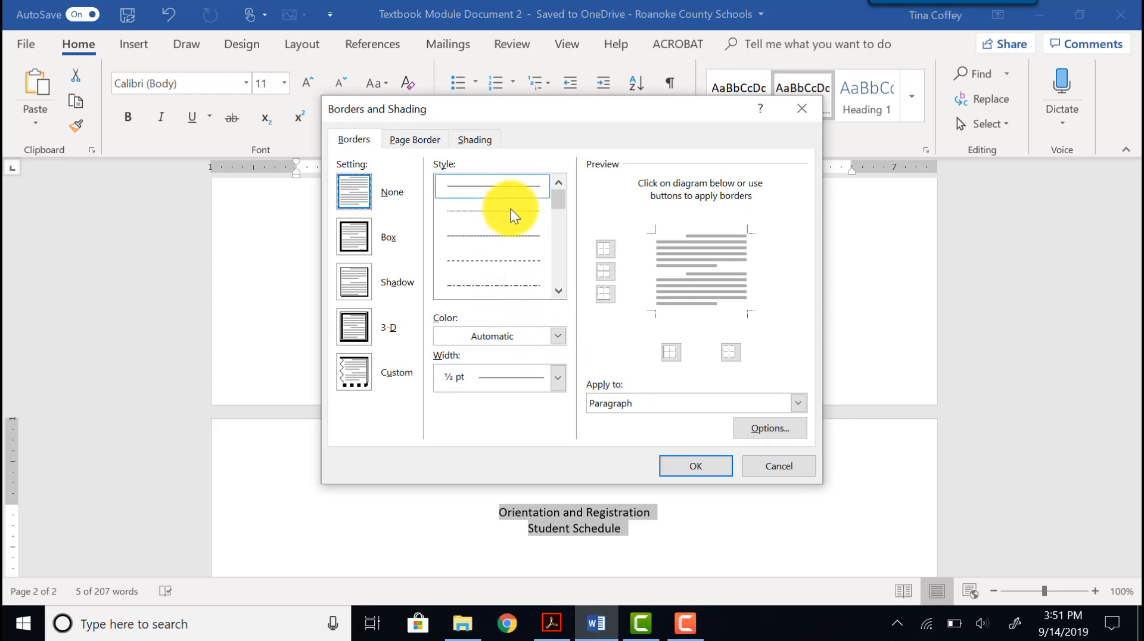
{"action": "left_click", "coordinate": [509, 286]}
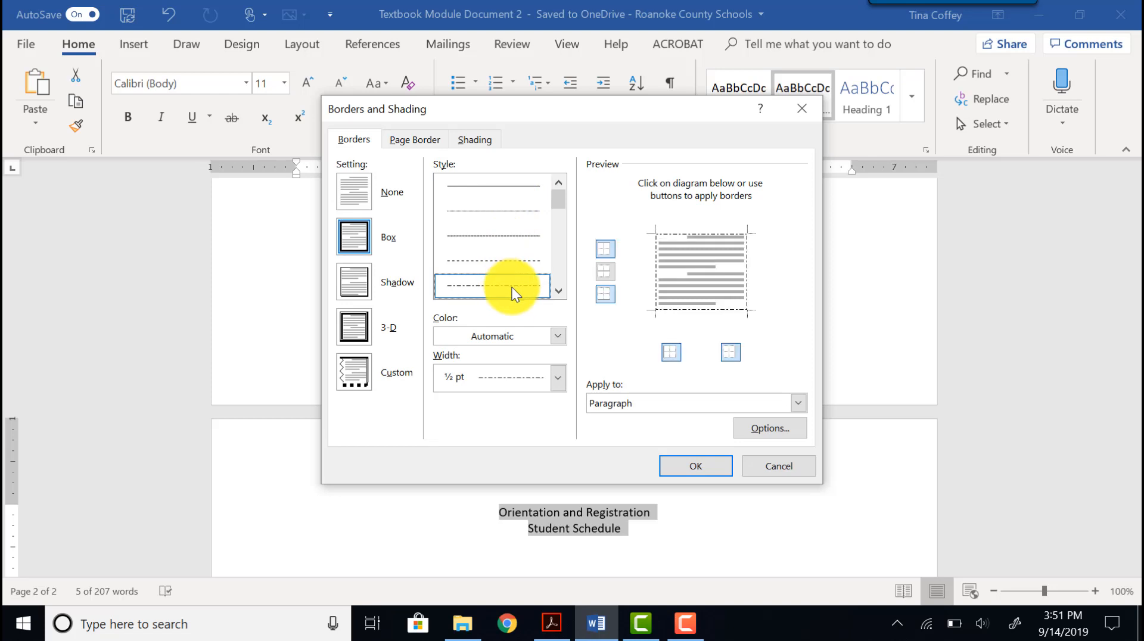
{"action": "left_click", "coordinate": [558, 336]}
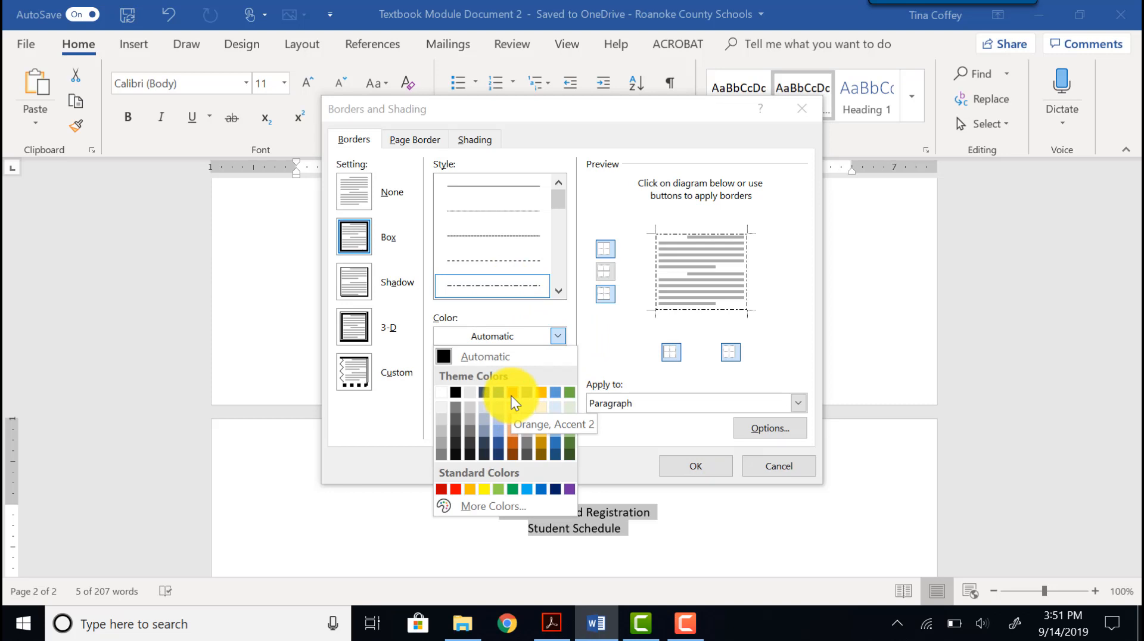
{"action": "left_click", "coordinate": [511, 395]}
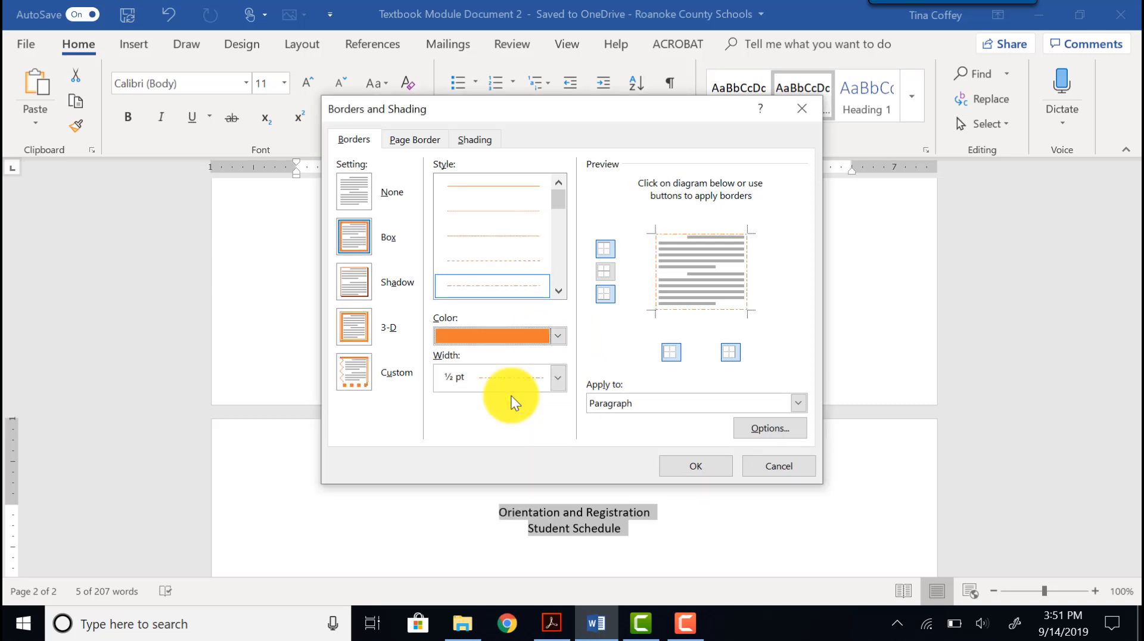
{"action": "left_click", "coordinate": [514, 377]}
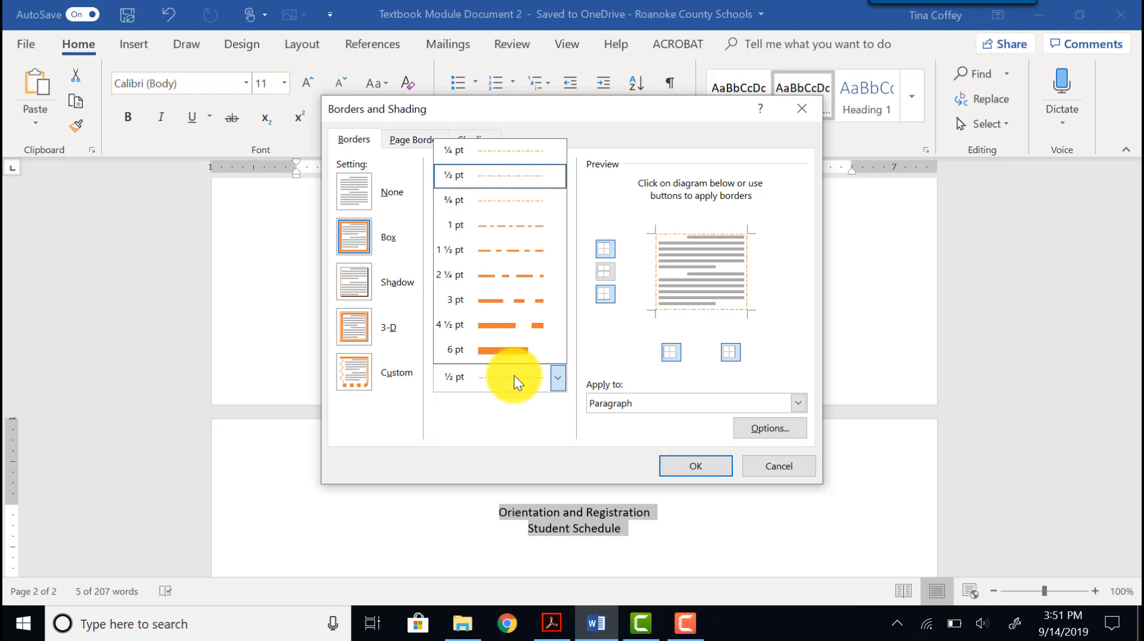
{"action": "left_click", "coordinate": [478, 275]}
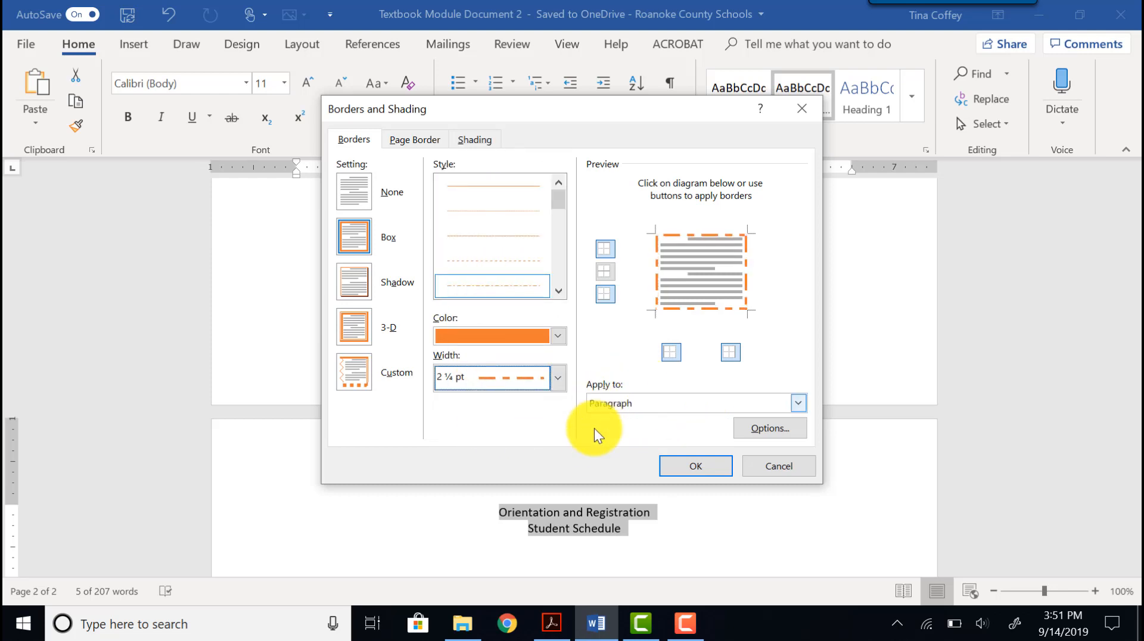
{"action": "left_click", "coordinate": [694, 467]}
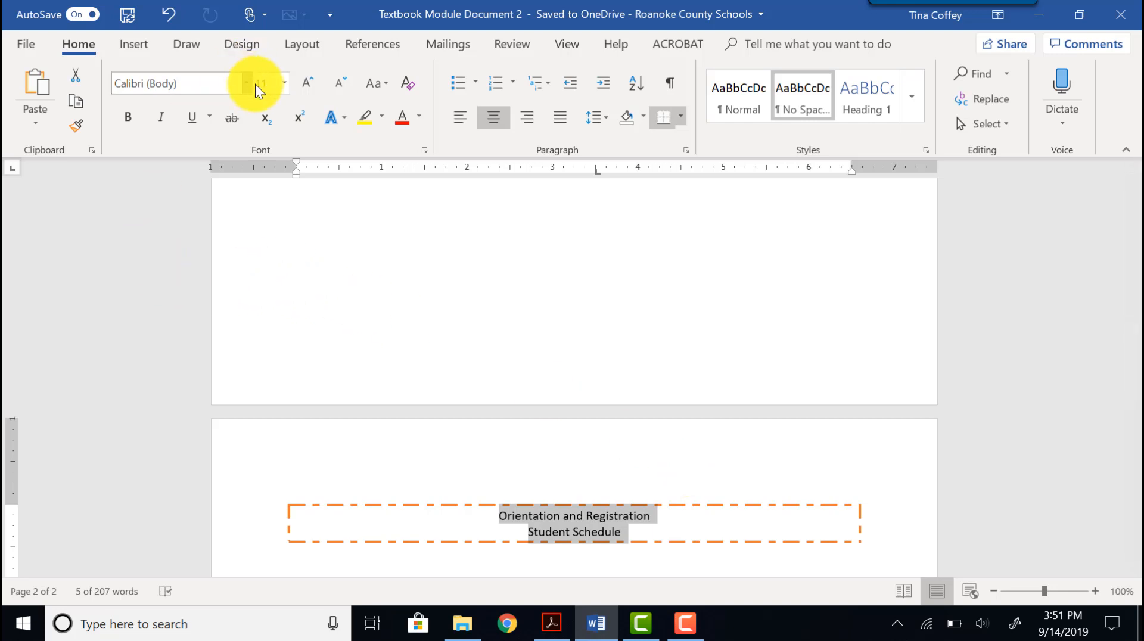
Format the heading text at 36 pt, bold, in a darker orange font colour.
{"action": "left_click", "coordinate": [286, 84]}
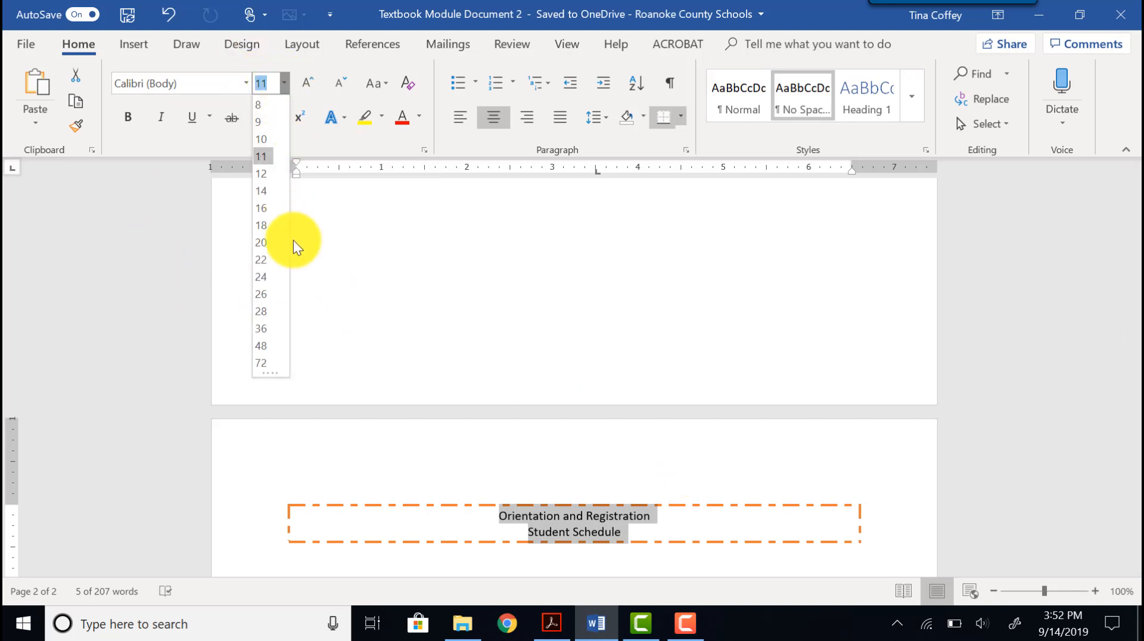
{"action": "left_click", "coordinate": [266, 331]}
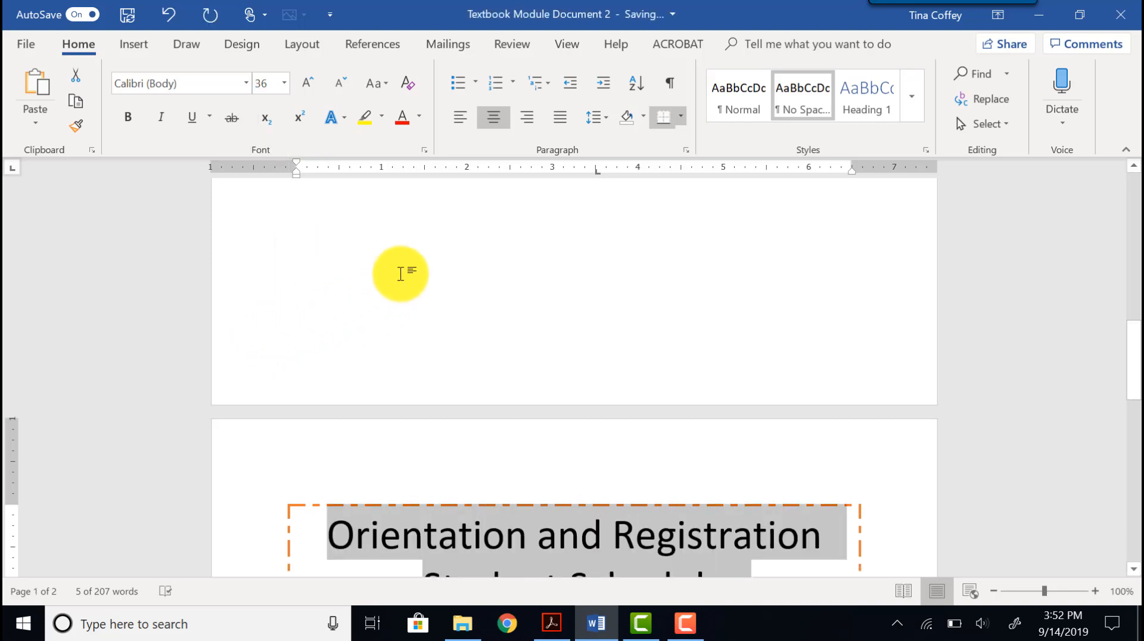
{"action": "left_click", "coordinate": [420, 119]}
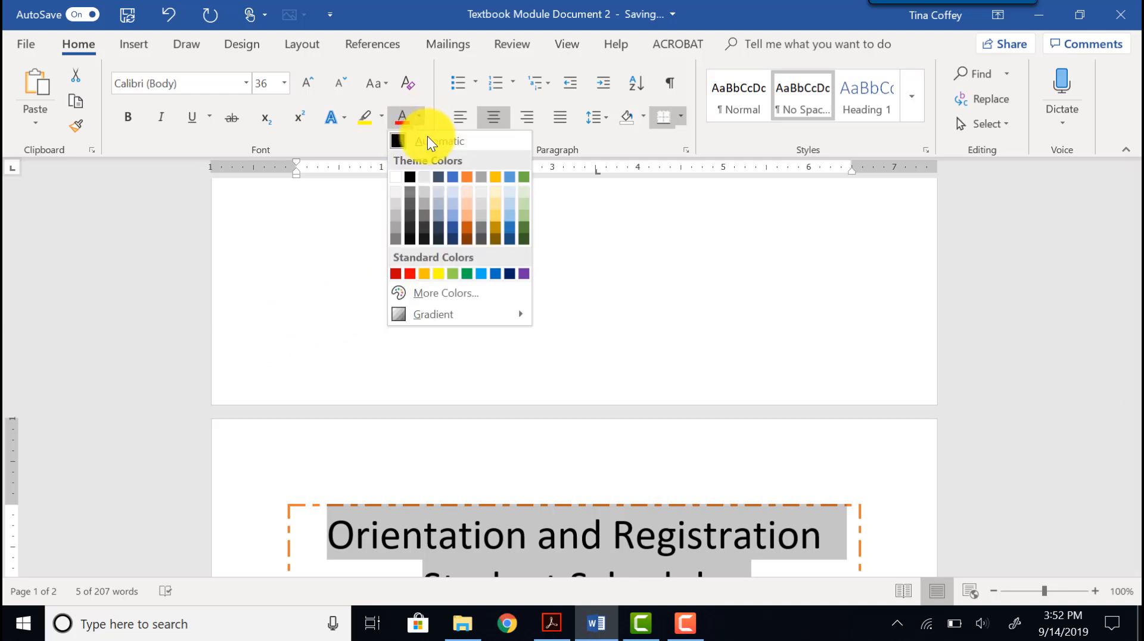
{"action": "left_click", "coordinate": [469, 181]}
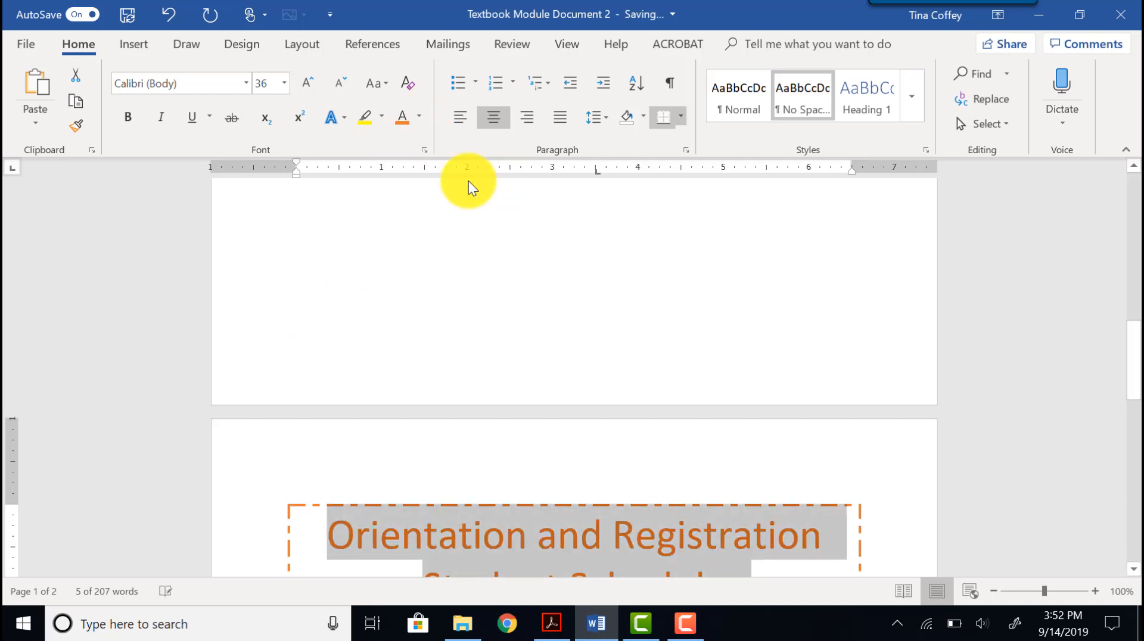
{"action": "left_click", "coordinate": [417, 117]}
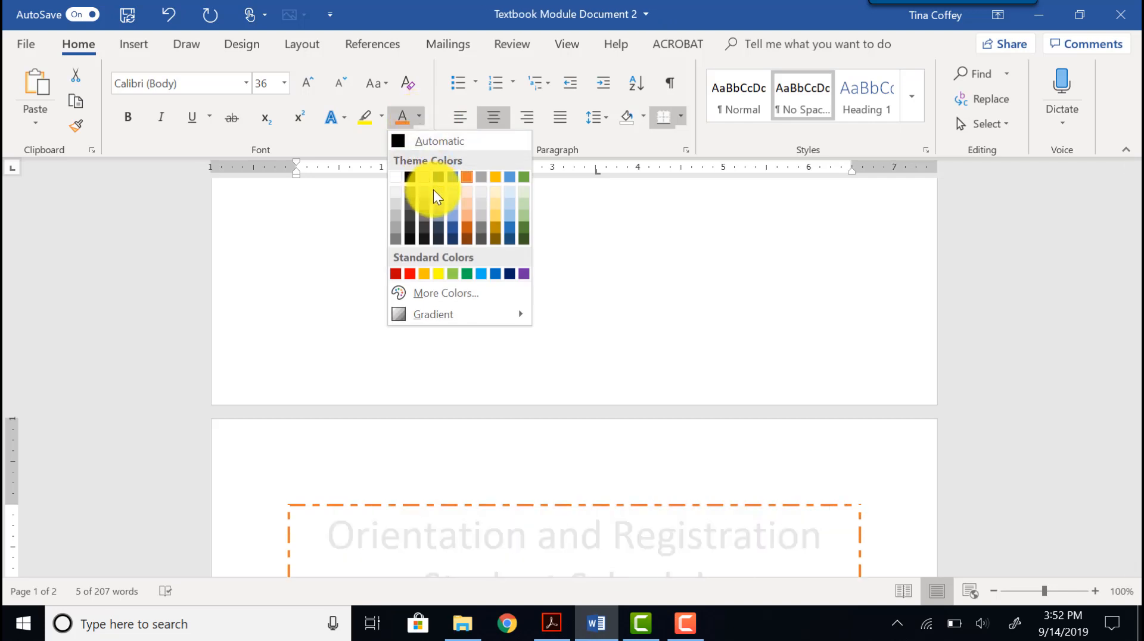
{"action": "left_click", "coordinate": [468, 228]}
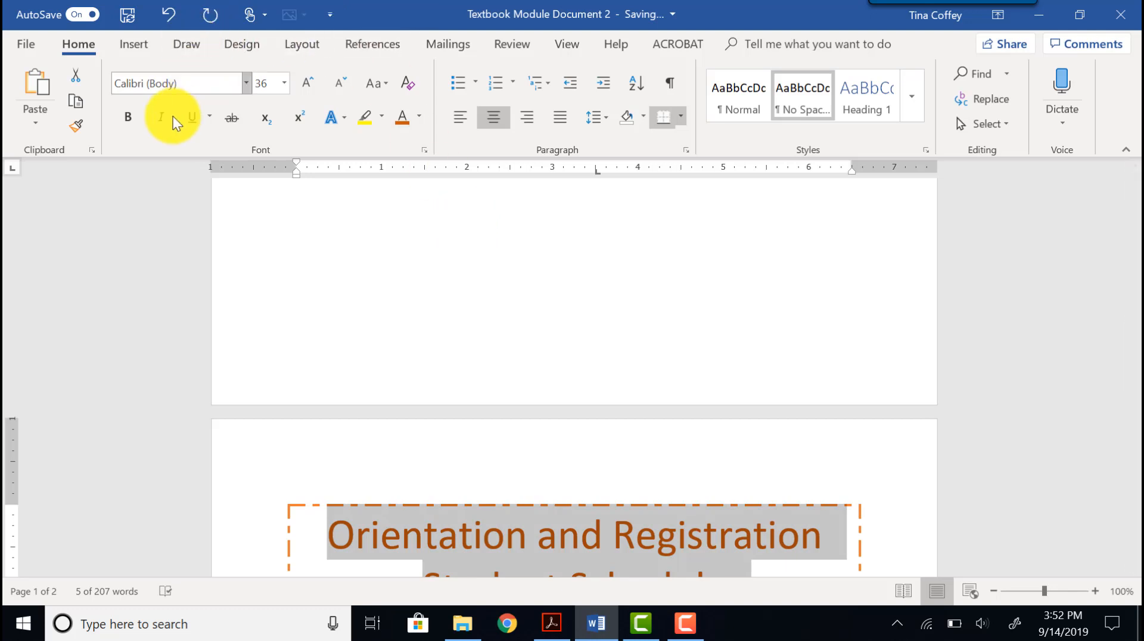
{"action": "left_click", "coordinate": [133, 117]}
Start a new paragraph below the bordered heading, clearing its formatting and applying the No Spacing style.
{"action": "scroll", "coordinate": [327, 386], "scroll_direction": "down", "scroll_amount": 4}
{"action": "left_click", "coordinate": [327, 386]}
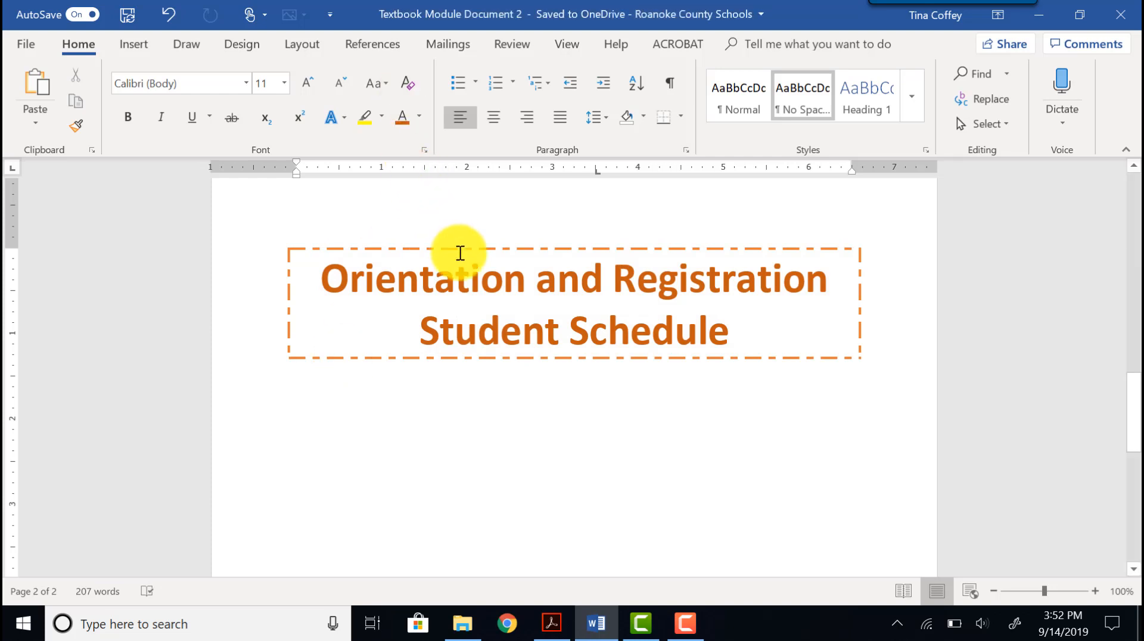
{"action": "type", "text": "jk"}
{"action": "key", "text": "BackSpace"}
{"action": "key", "text": "BackSpace"}
{"action": "key", "text": "BackSpace"}
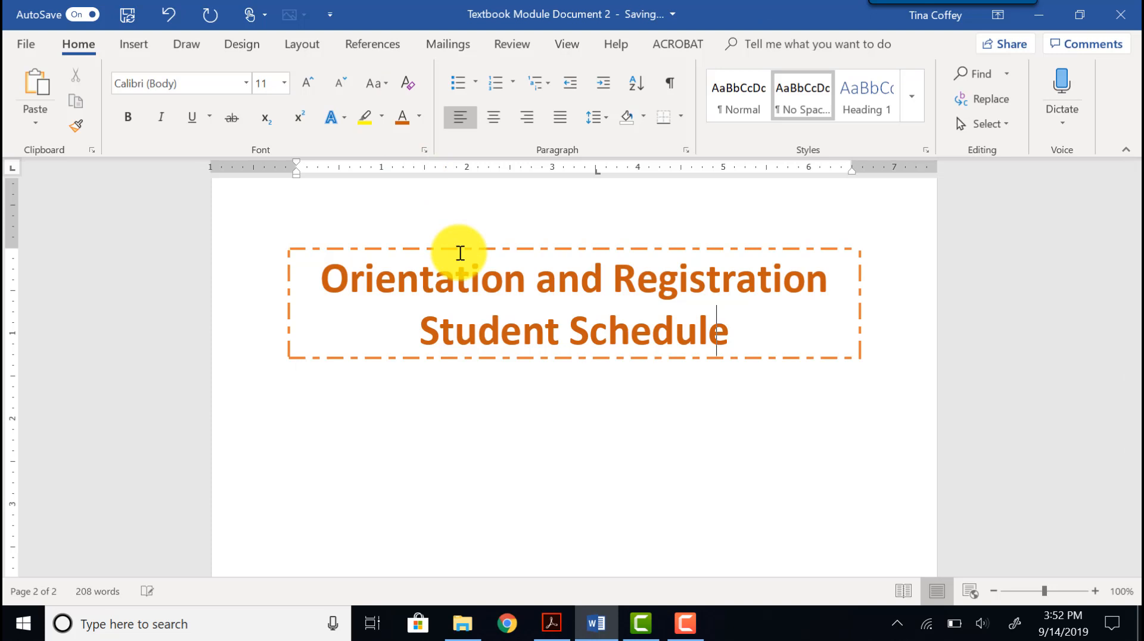
{"action": "key", "text": "Home"}
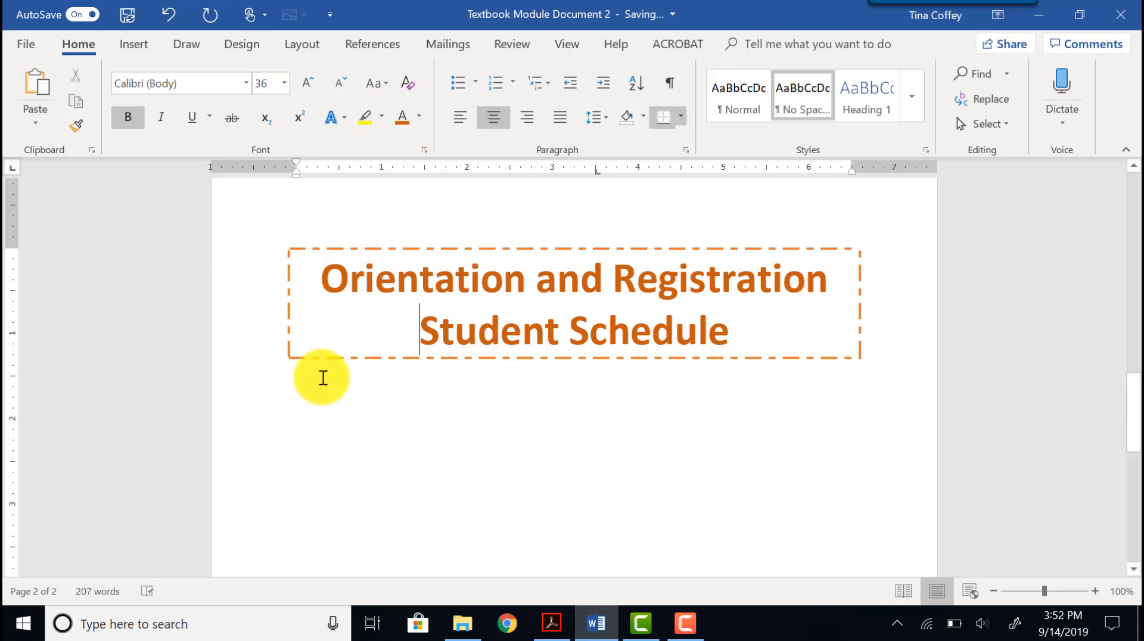
{"action": "left_click", "coordinate": [735, 348]}
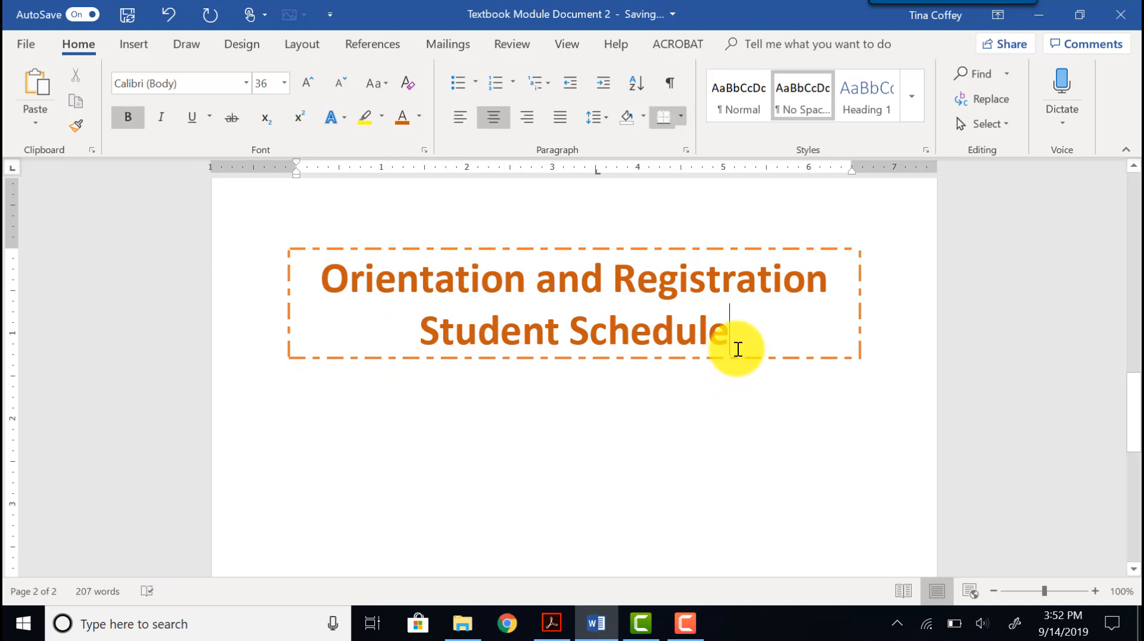
{"action": "key", "text": "Return"}
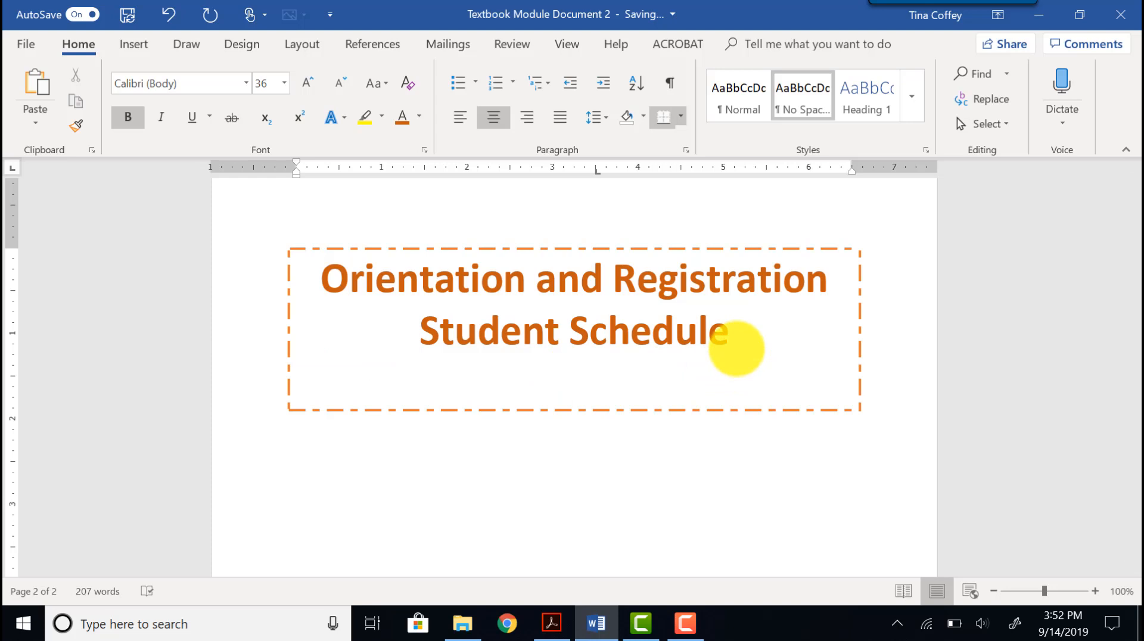
{"action": "left_click", "coordinate": [404, 83]}
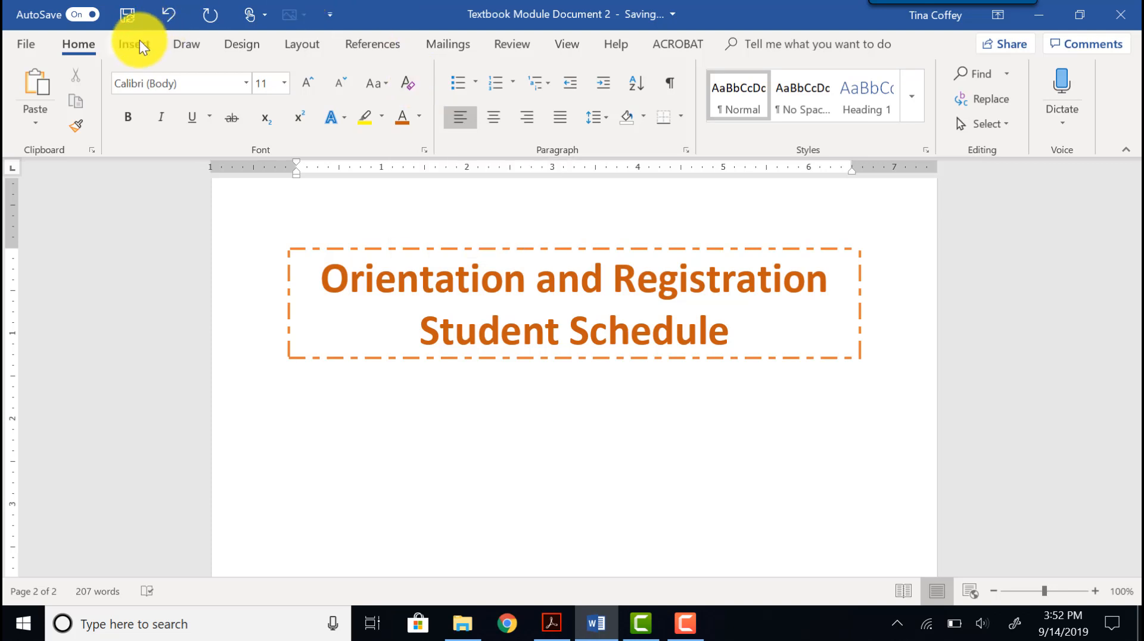
{"action": "left_click", "coordinate": [810, 89]}
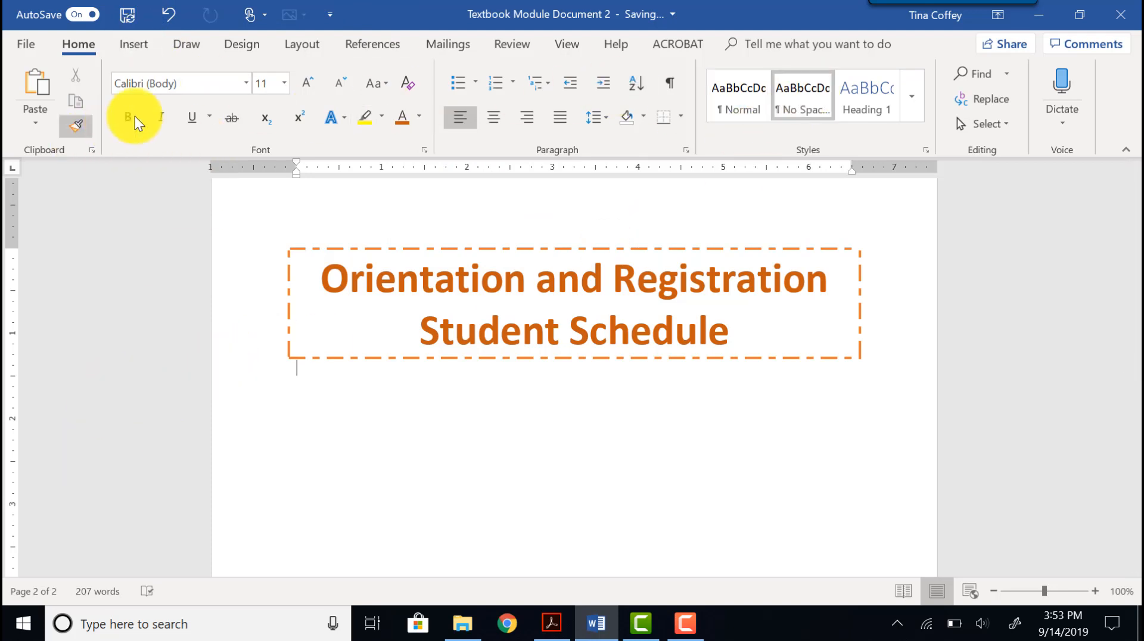
At 14 pt, add the paragraph beginning "We look forward to meeting you!" and the paragraph "During orientation, we will walk around campus so please dress accordingly.".
{"action": "left_click", "coordinate": [284, 84]}
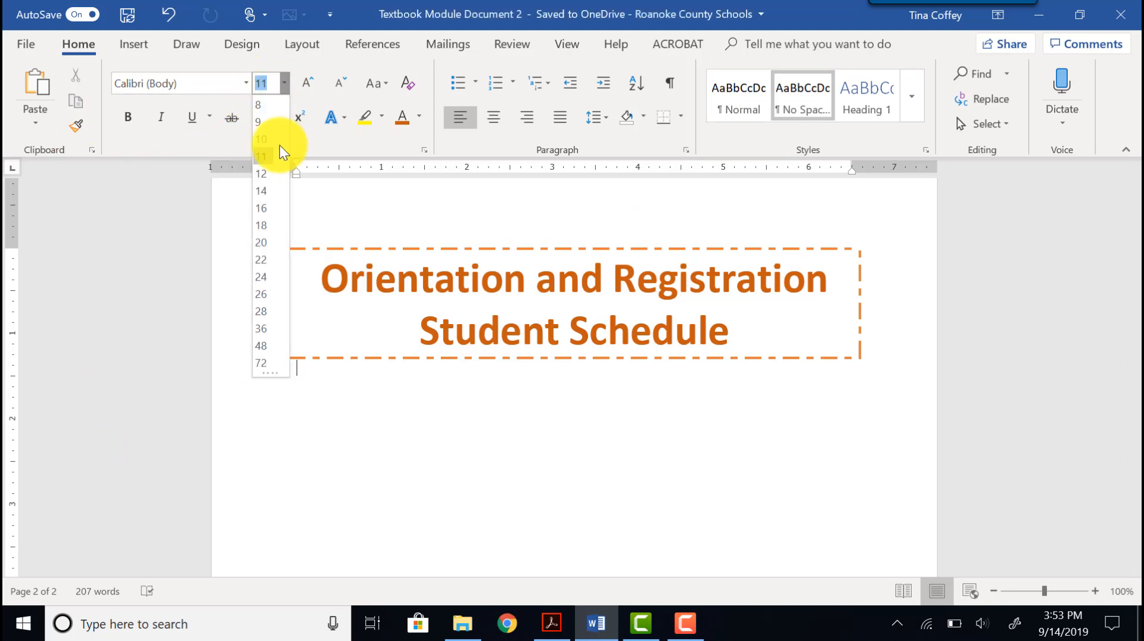
{"action": "left_click", "coordinate": [262, 193]}
{"action": "type", "text": "We look forward to meeting you! Below you will find a general schedule for the two days you will be on camp"}
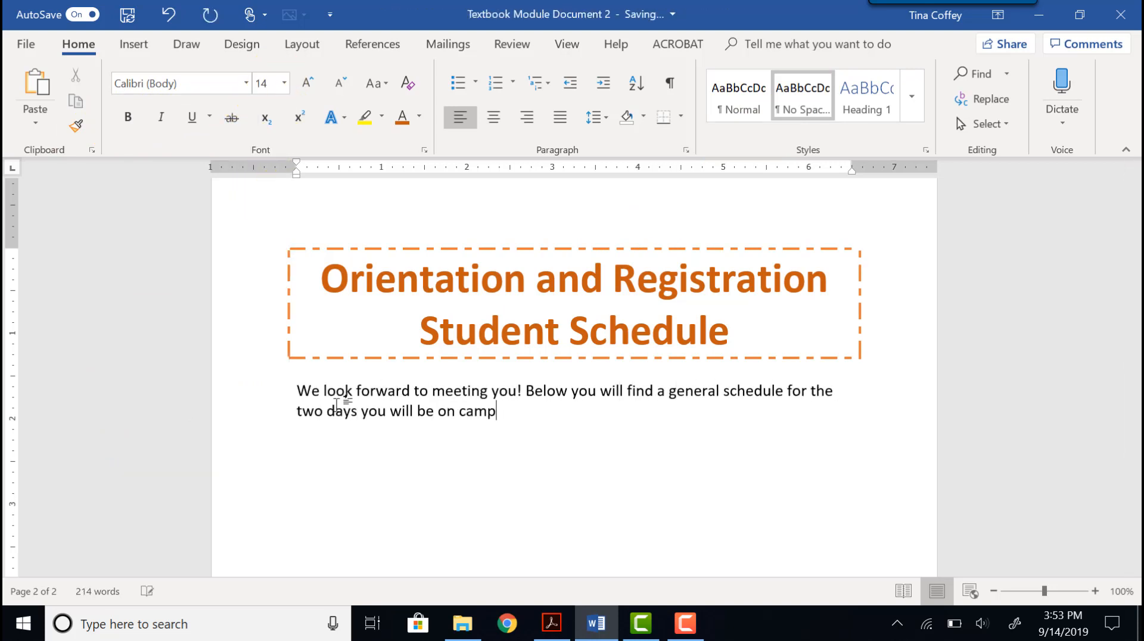
{"action": "type", "text": "us for orientation and registration."}
{"action": "key", "text": "Return"}
{"action": "key", "text": "Return"}
{"action": "type", "text": "During orientation, we will walk around campus so please dress accordingly."}
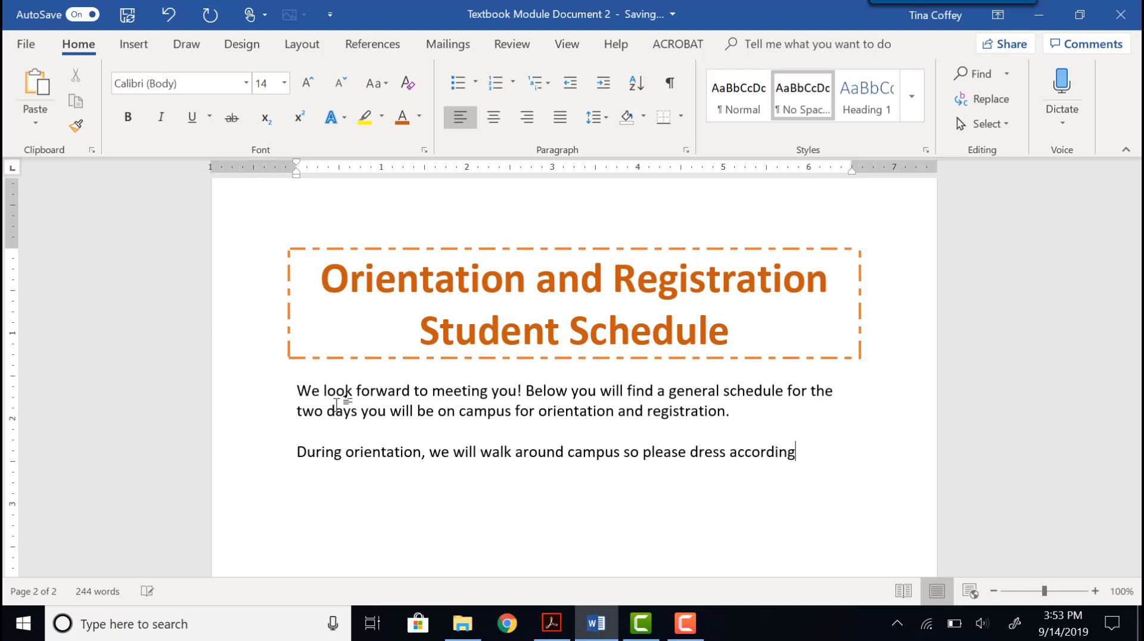
{"action": "key", "text": "Return"}
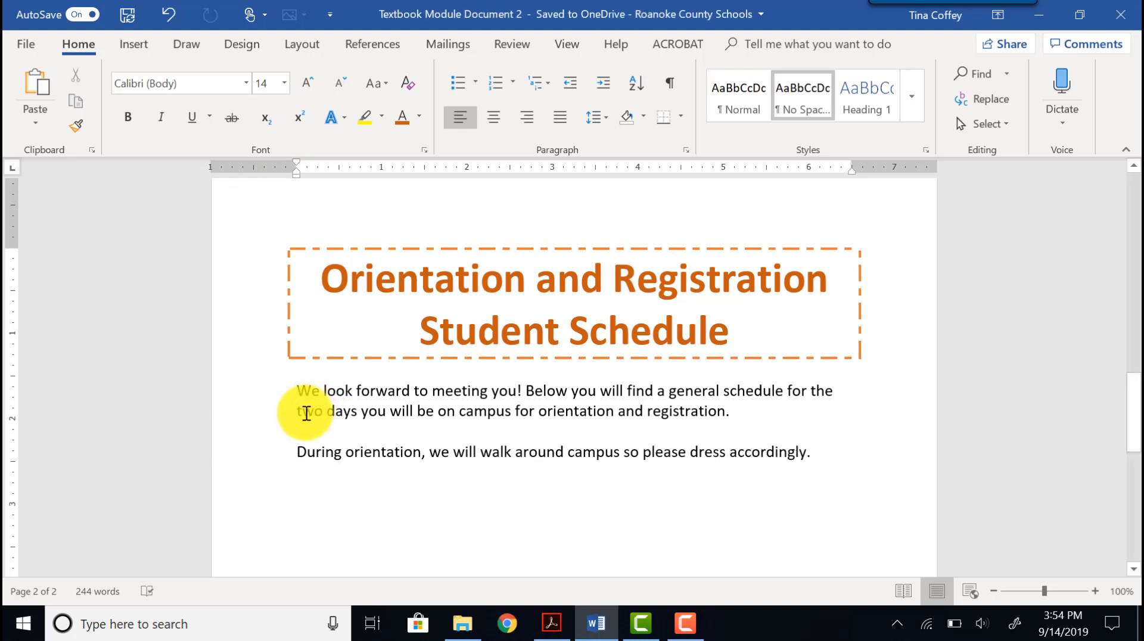
Underline "two days" with a dash-dot-dot underline style in Orange, Accent 2 colour.
{"action": "left_click_drag", "start_coordinate": [297, 413], "coordinate": [356, 409]}
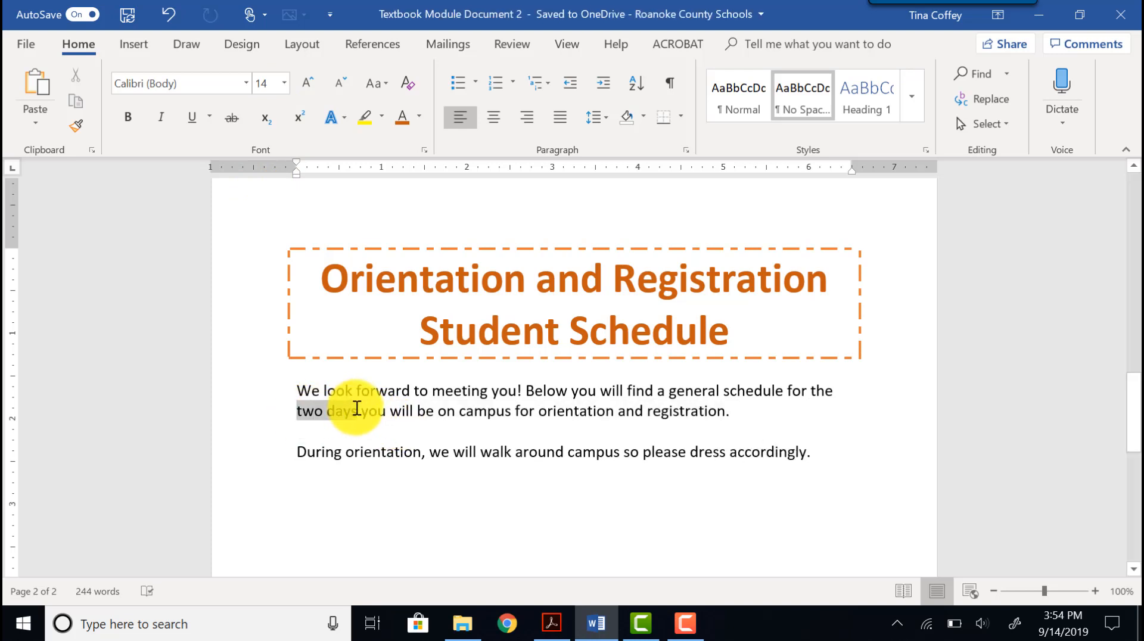
{"action": "left_click", "coordinate": [210, 117]}
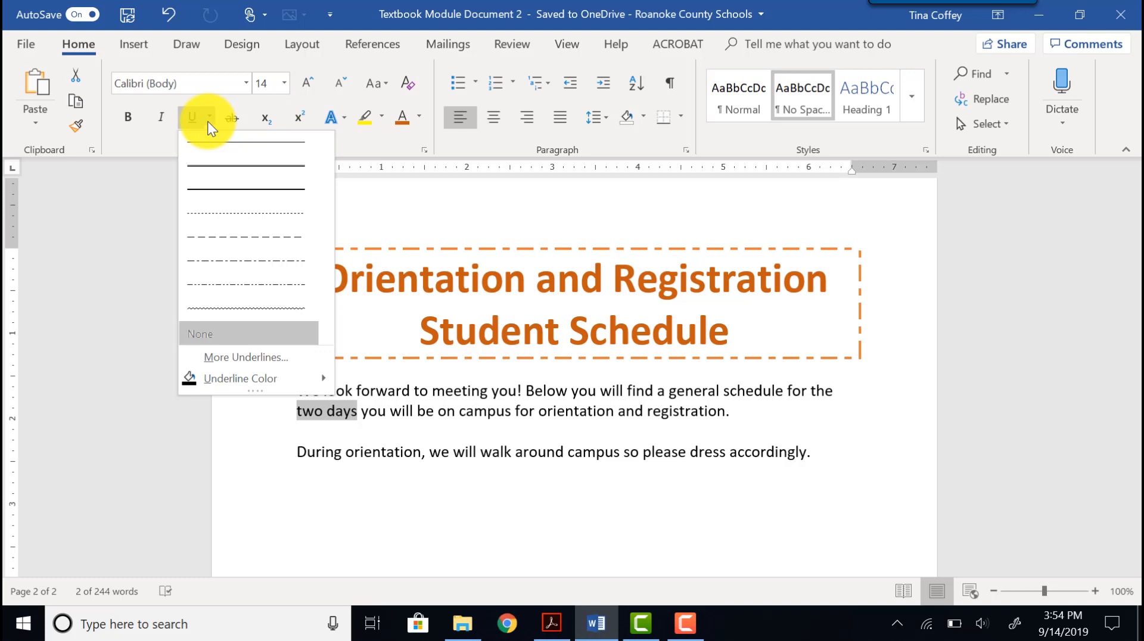
{"action": "left_click", "coordinate": [213, 287]}
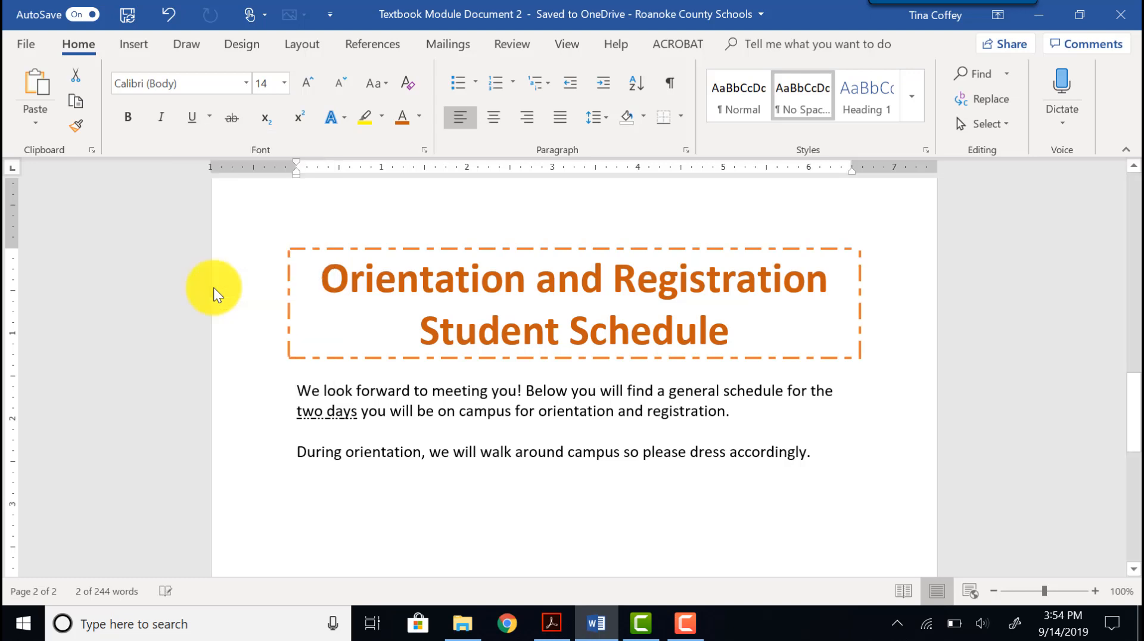
{"action": "left_click", "coordinate": [209, 118]}
{"action": "mouse_move", "coordinate": [210, 374]}
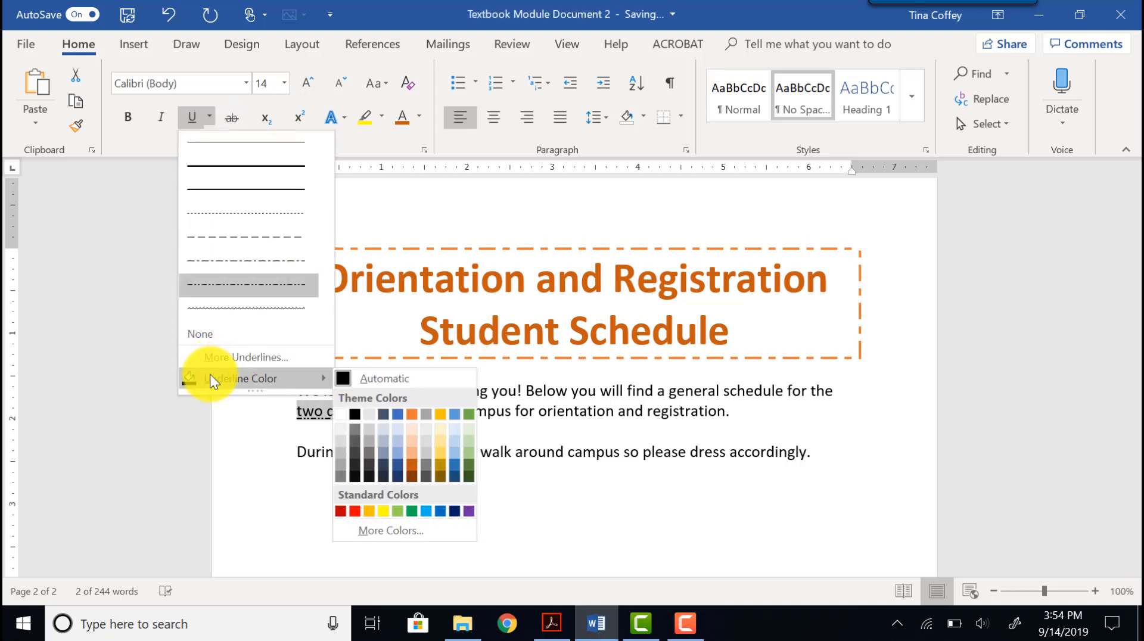
{"action": "left_click", "coordinate": [418, 417]}
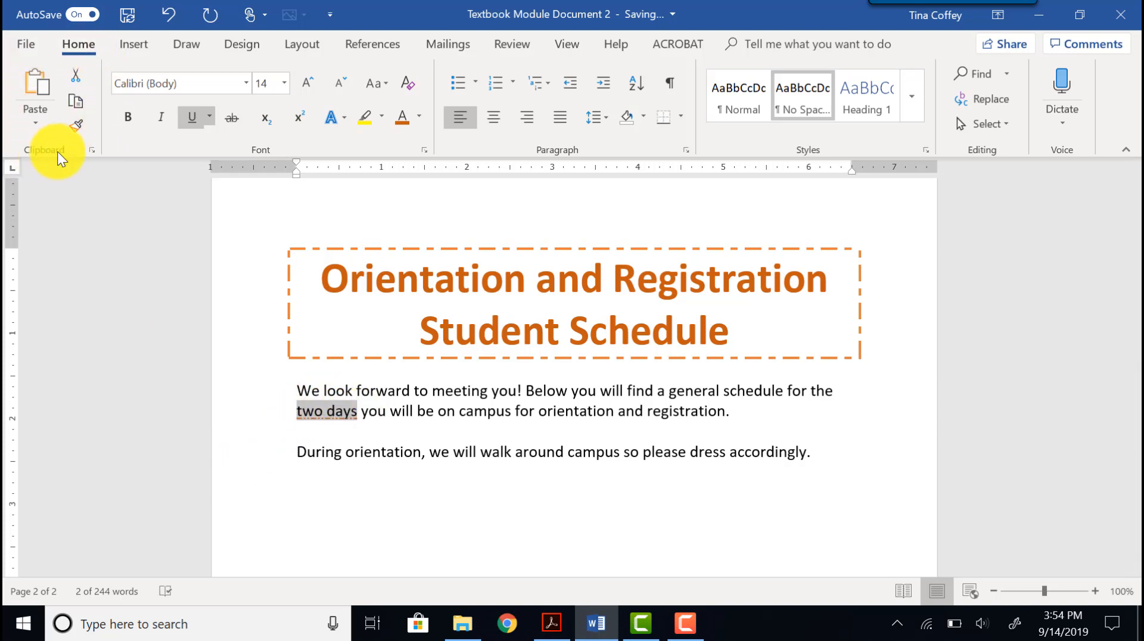
Copy the underline formatting from "two days" onto "dress accordingly" with the Format Painter.
{"action": "left_click", "coordinate": [79, 121]}
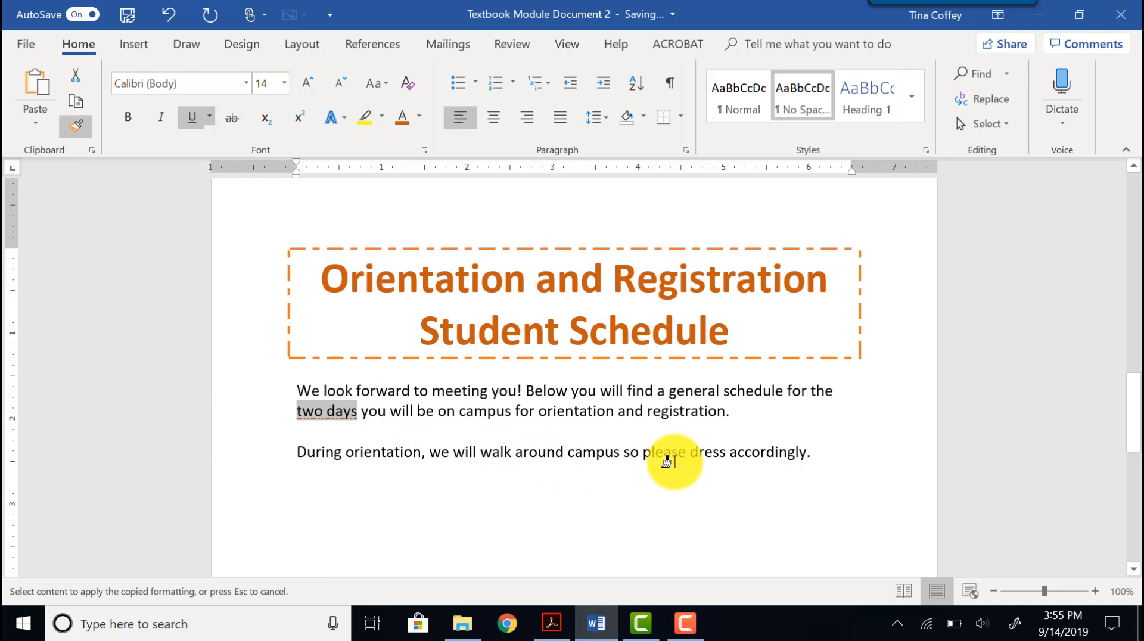
{"action": "left_click_drag", "start_coordinate": [705, 454], "coordinate": [806, 454]}
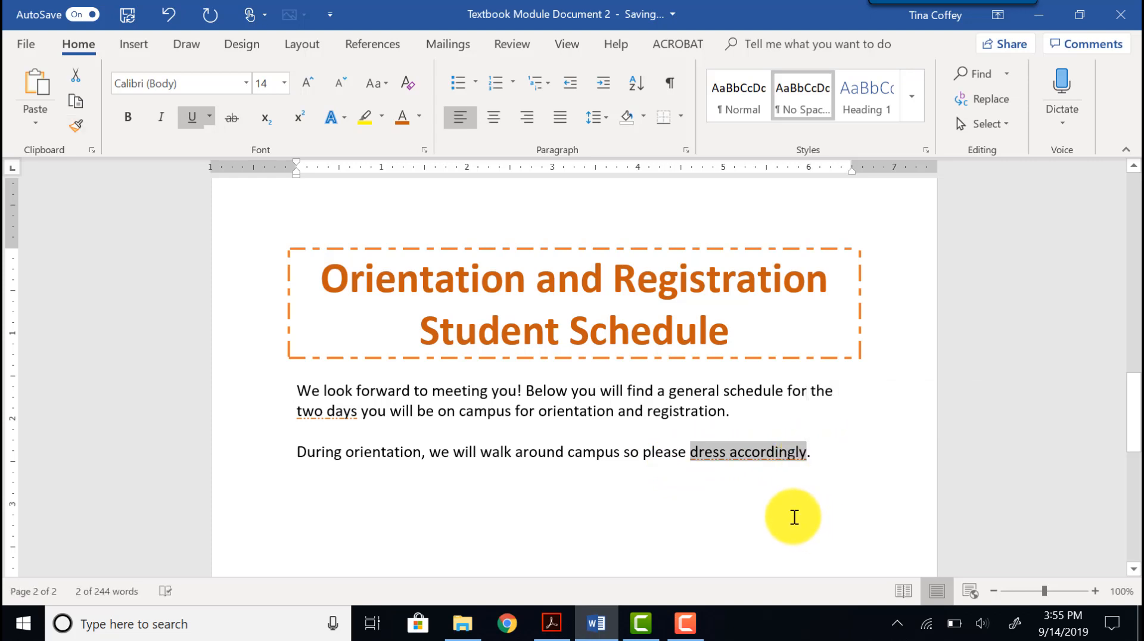
{"action": "left_click", "coordinate": [713, 464]}
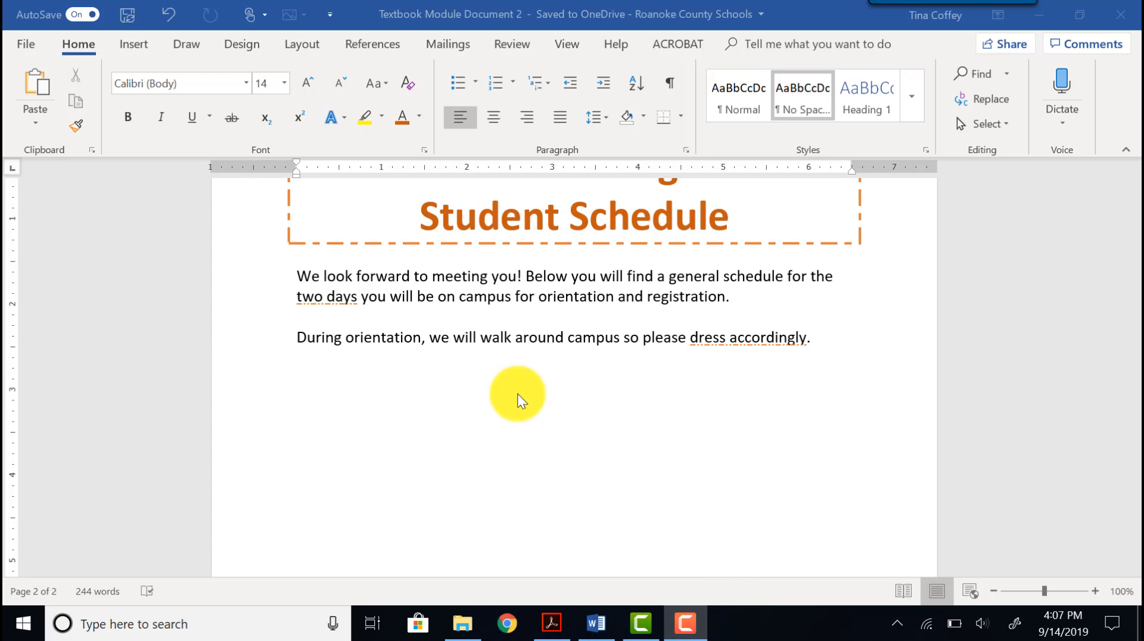
Insert a Grouped List SmartArt graphic below the introductory paragraphs.
{"action": "left_click", "coordinate": [132, 46]}
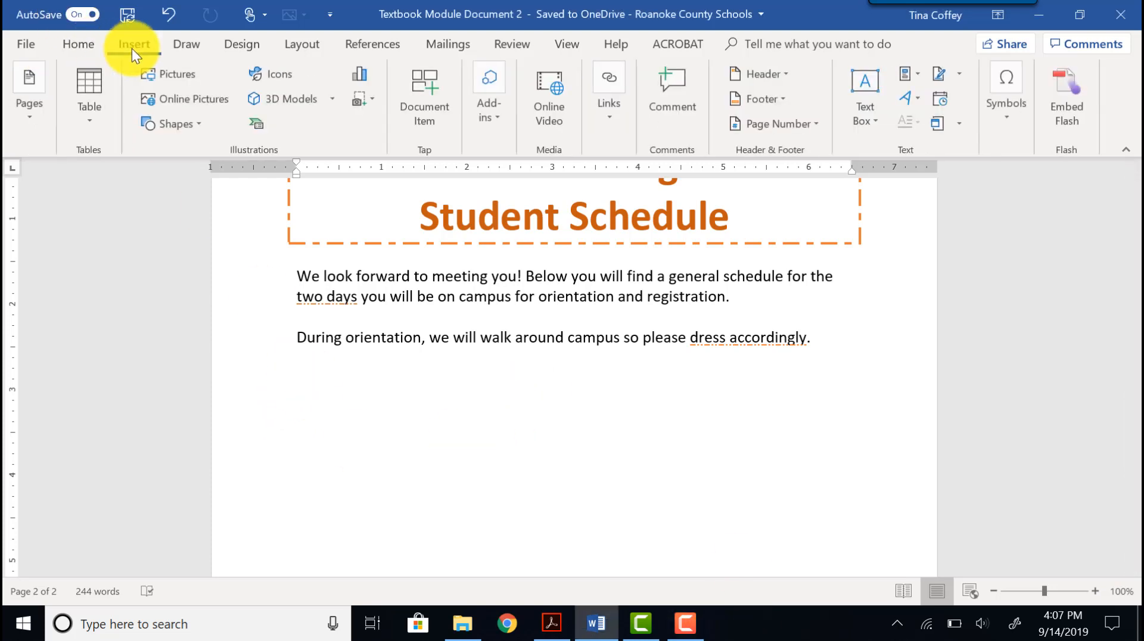
{"action": "left_click", "coordinate": [266, 121]}
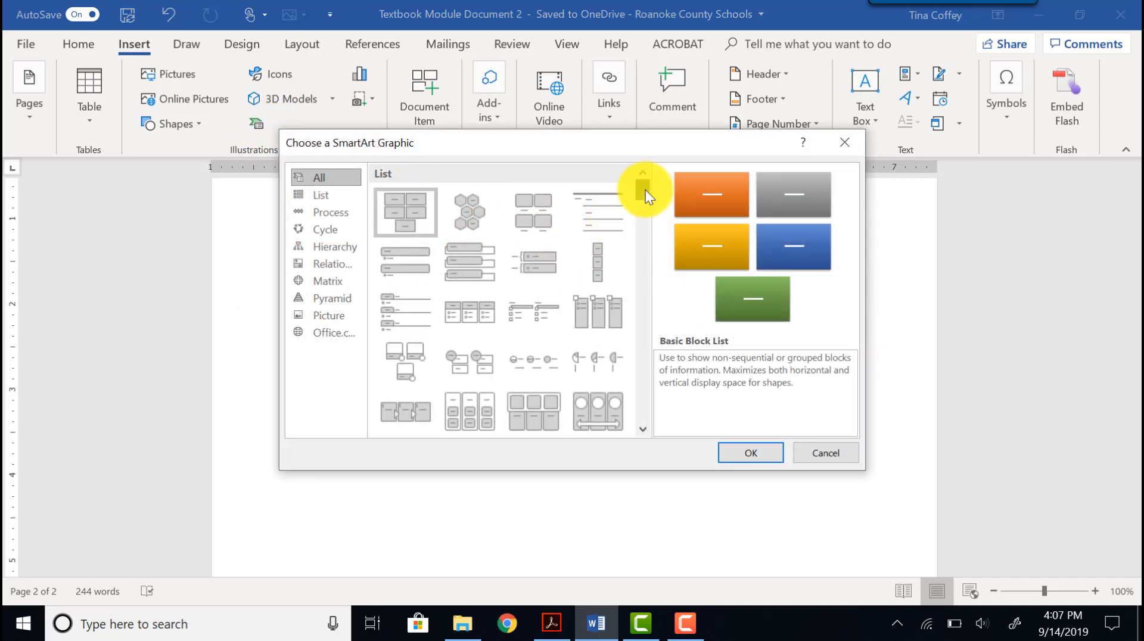
{"action": "mouse_move", "coordinate": [645, 190]}
{"action": "left_mouse_down"}
{"action": "mouse_move", "coordinate": [656, 331]}
{"action": "mouse_move", "coordinate": [640, 184]}
{"action": "left_mouse_up"}
{"action": "left_click", "coordinate": [463, 428]}
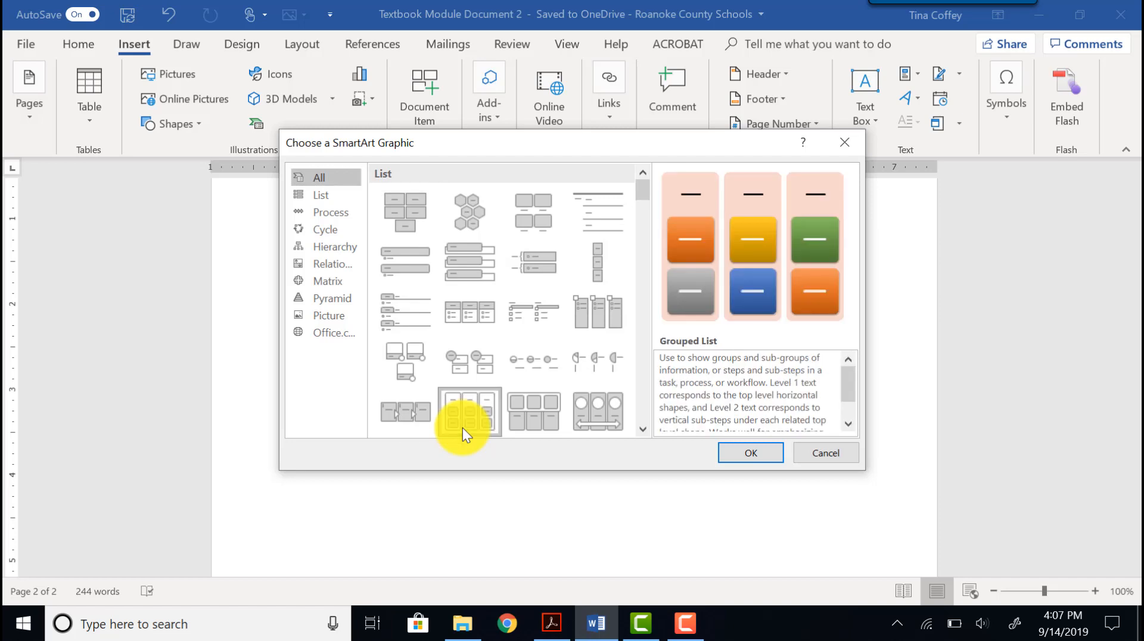
{"action": "left_click", "coordinate": [763, 456]}
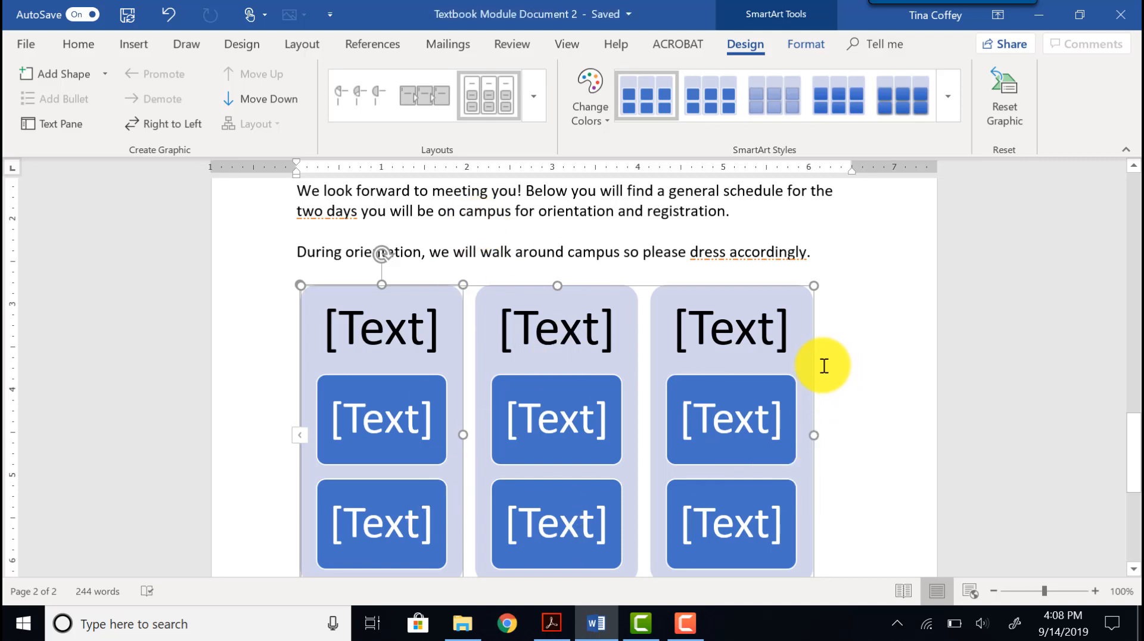
Delete the third group and its shapes from the SmartArt, leaving two columns.
{"action": "left_click", "coordinate": [805, 337]}
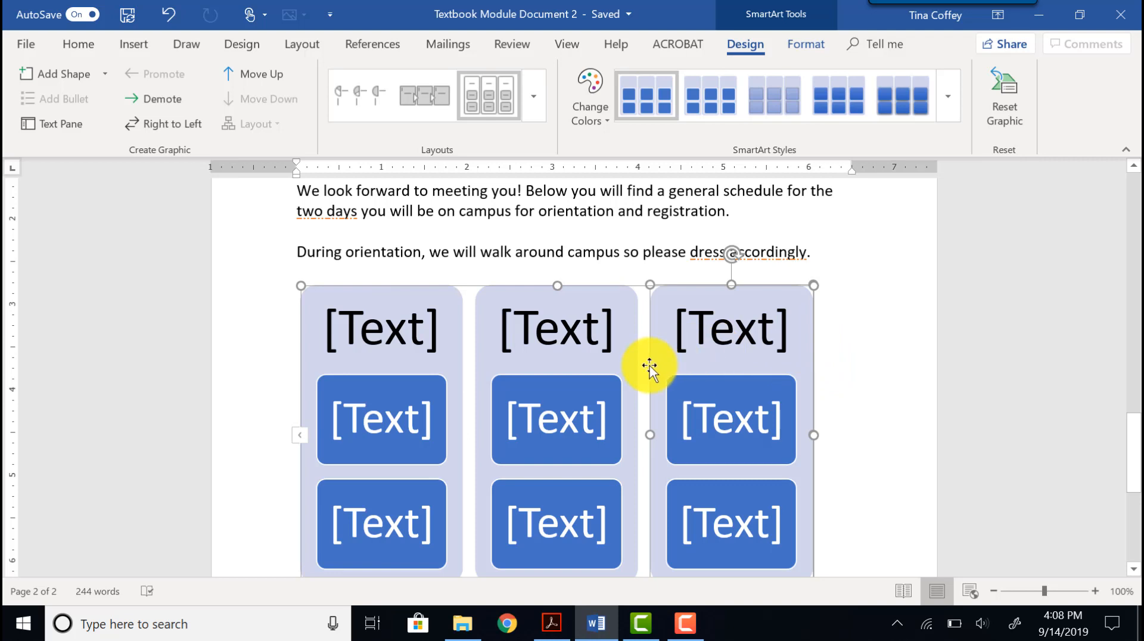
{"action": "key", "text": "Delete"}
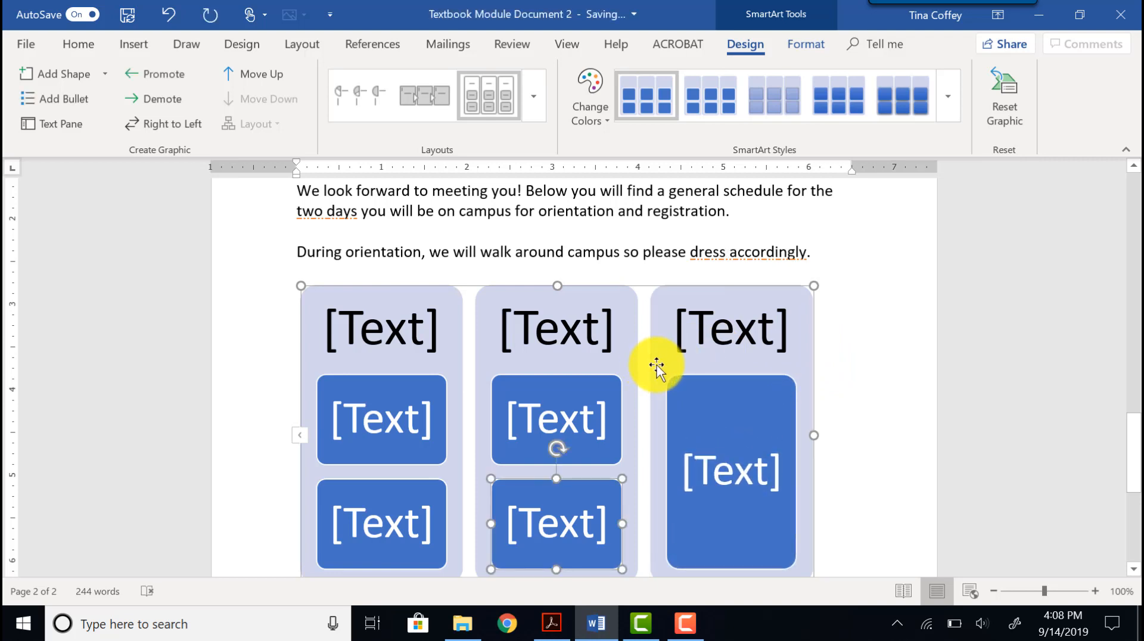
{"action": "left_click", "coordinate": [652, 364]}
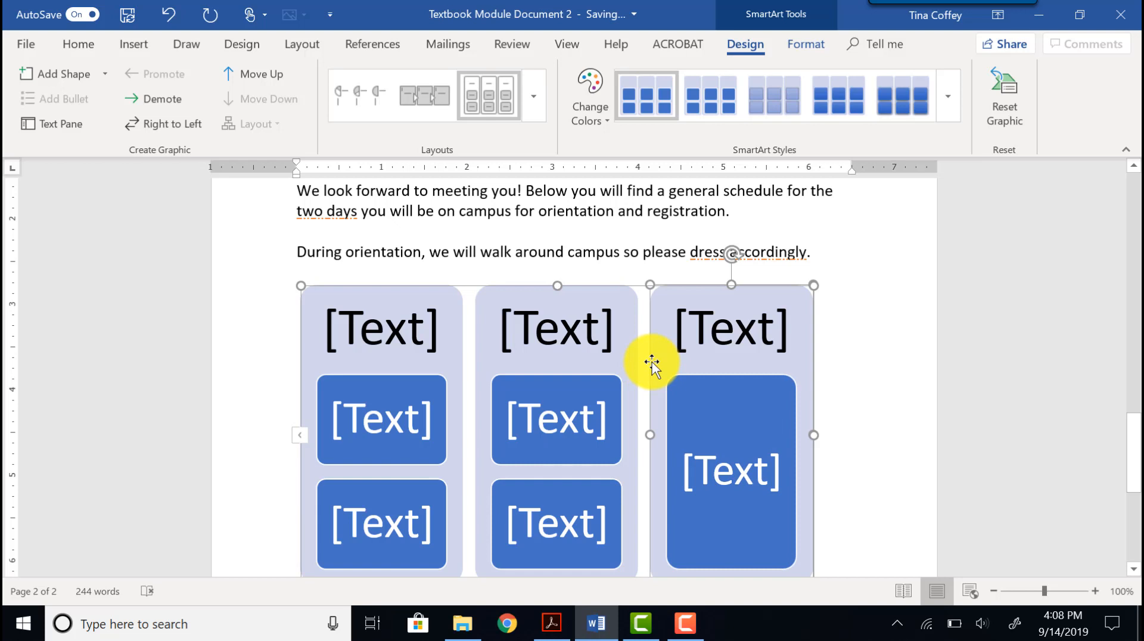
{"action": "key", "text": "Delete"}
{"action": "left_click", "coordinate": [652, 362]}
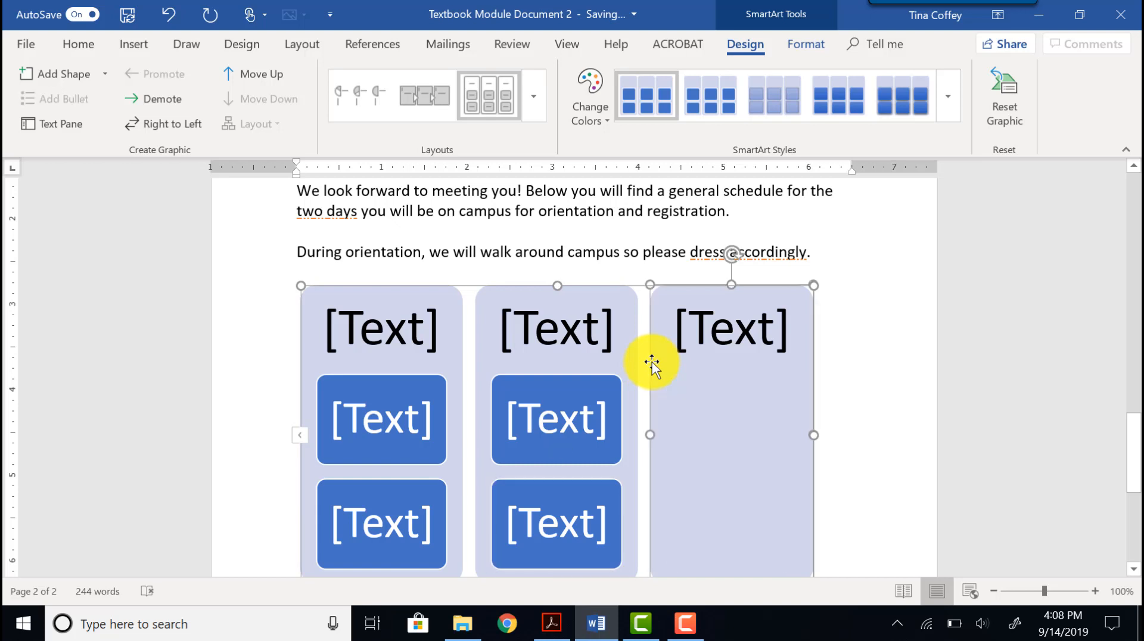
{"action": "key", "text": "Delete"}
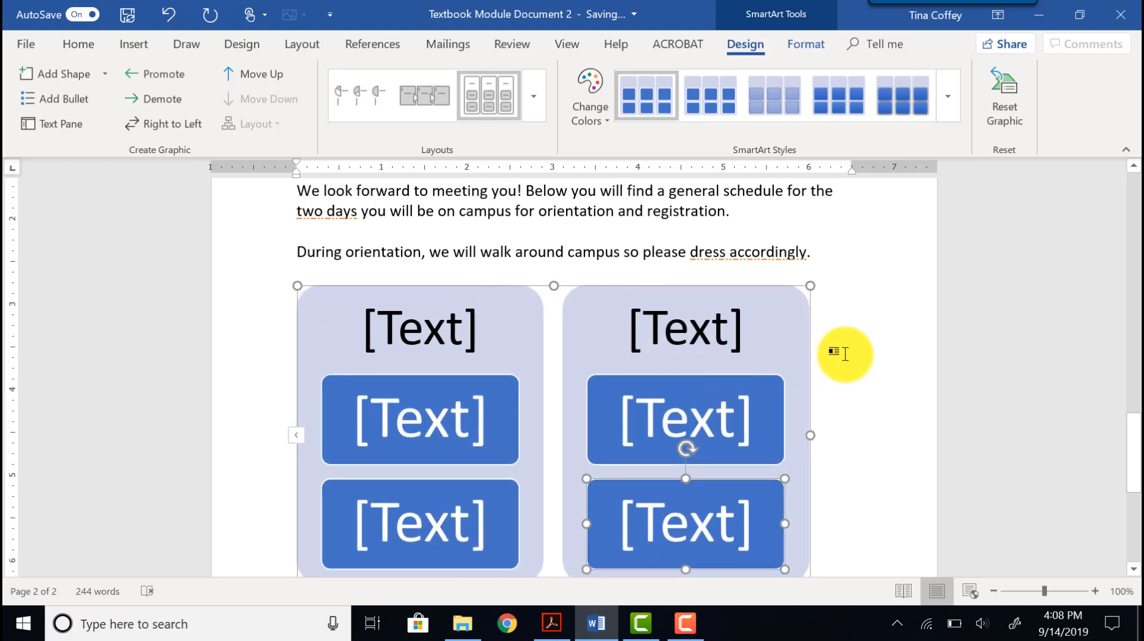
{"action": "scroll", "coordinate": [840, 354], "scroll_direction": "down", "scroll_amount": 2}
{"action": "scroll", "coordinate": [845, 354], "scroll_direction": "up", "scroll_amount": 2}
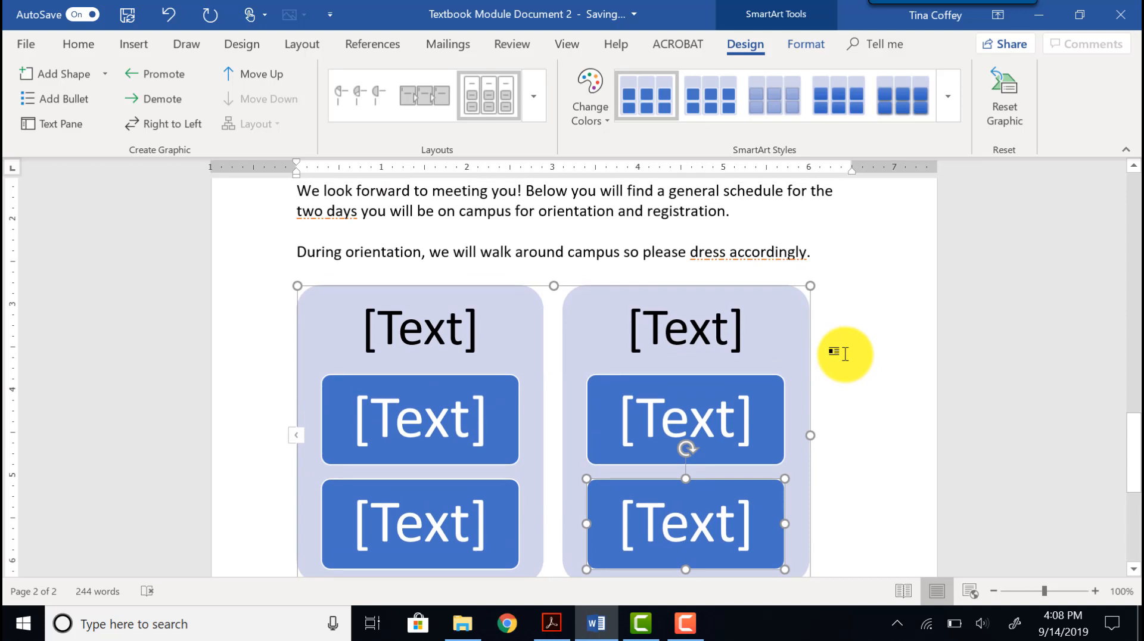